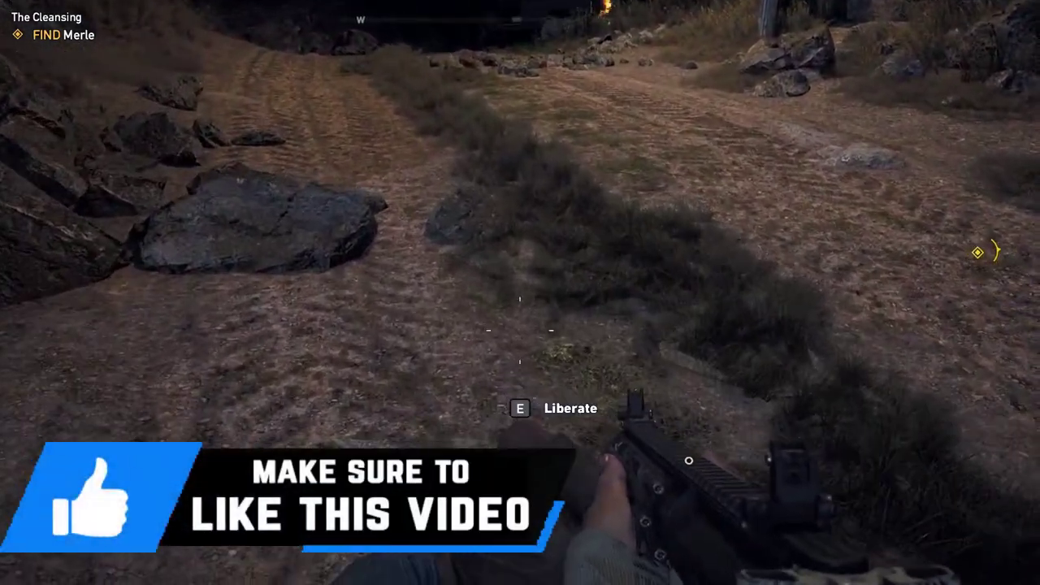
Free the hostage, move up to the shack, and shoot the guard with the pistol
{"action": "key", "text": "e"}
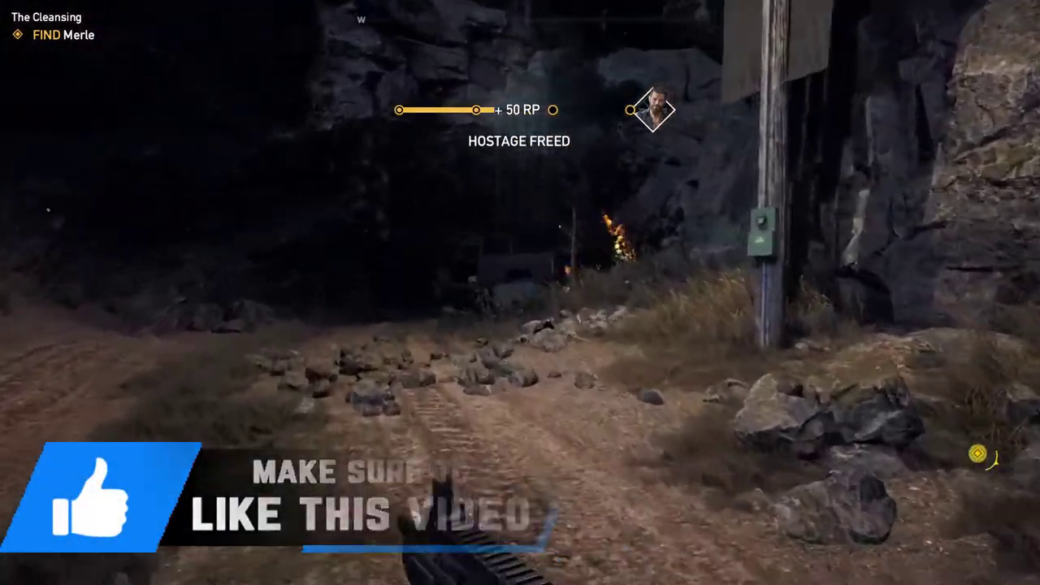
{"action": "key", "text": "w"}
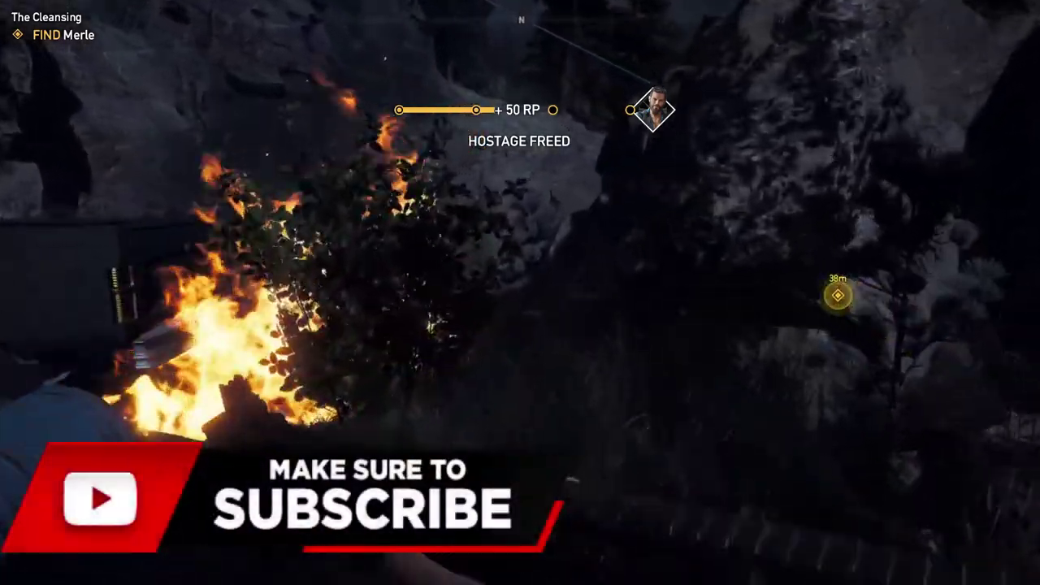
{"action": "key", "text": "w"}
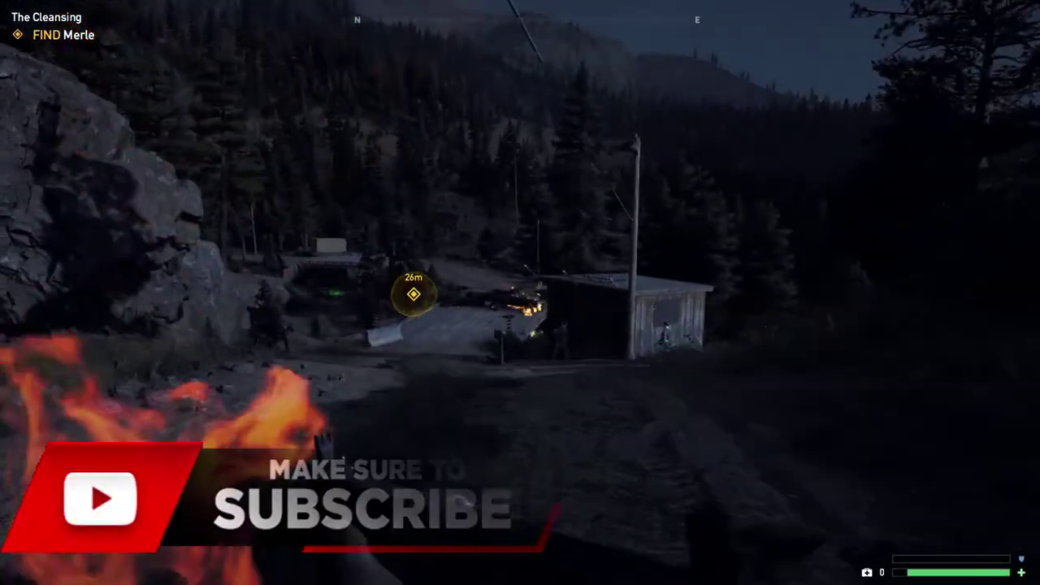
{"action": "key", "text": "w"}
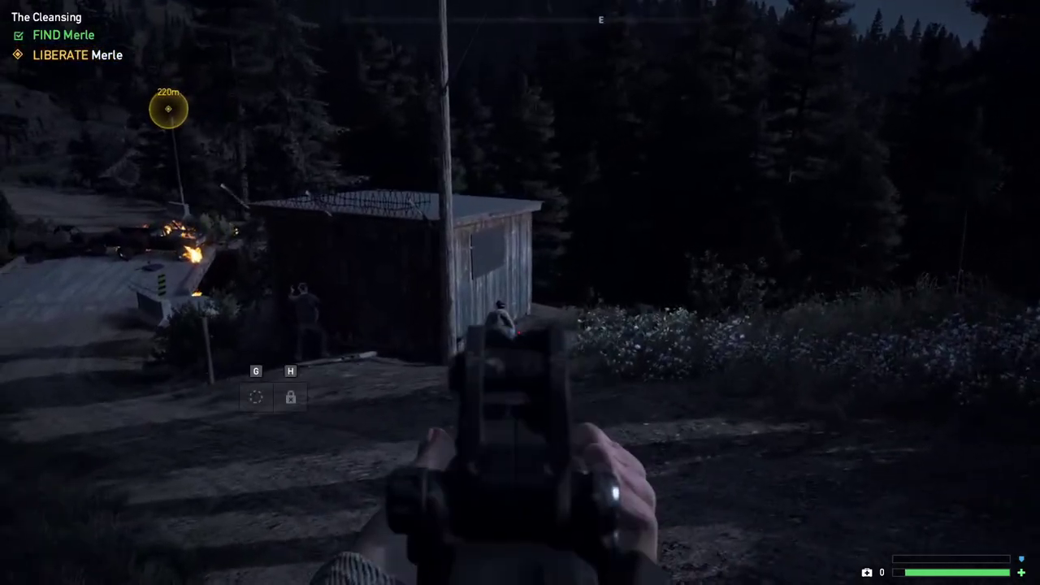
{"action": "left_click", "coordinate": [518, 329]}
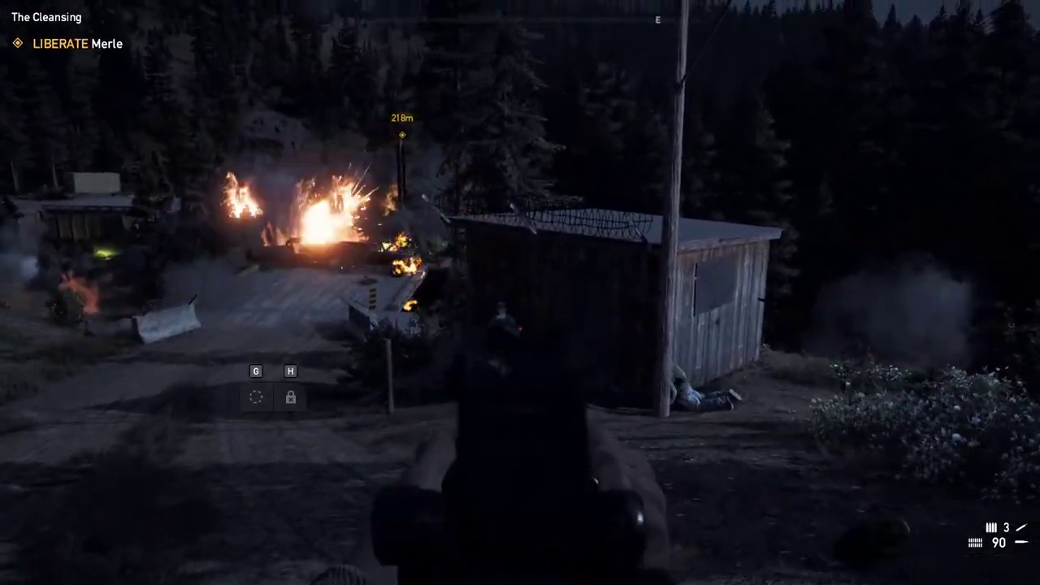
{"action": "left_click", "coordinate": [517, 329]}
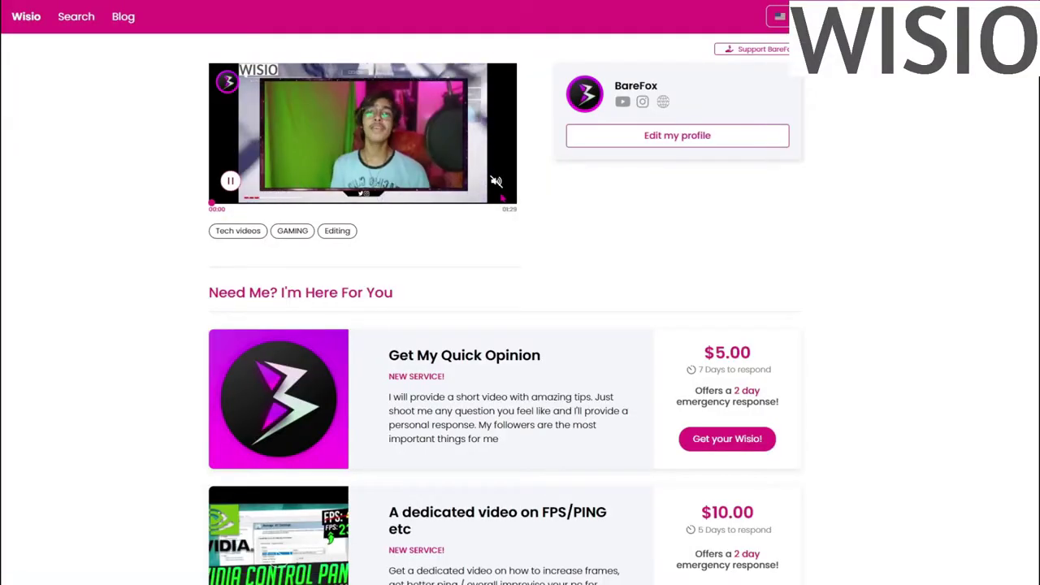
Pause the Wisio profile video, highlight the 5.00 price, and close the Get My Quick Opinion form
{"action": "left_click", "coordinate": [231, 181]}
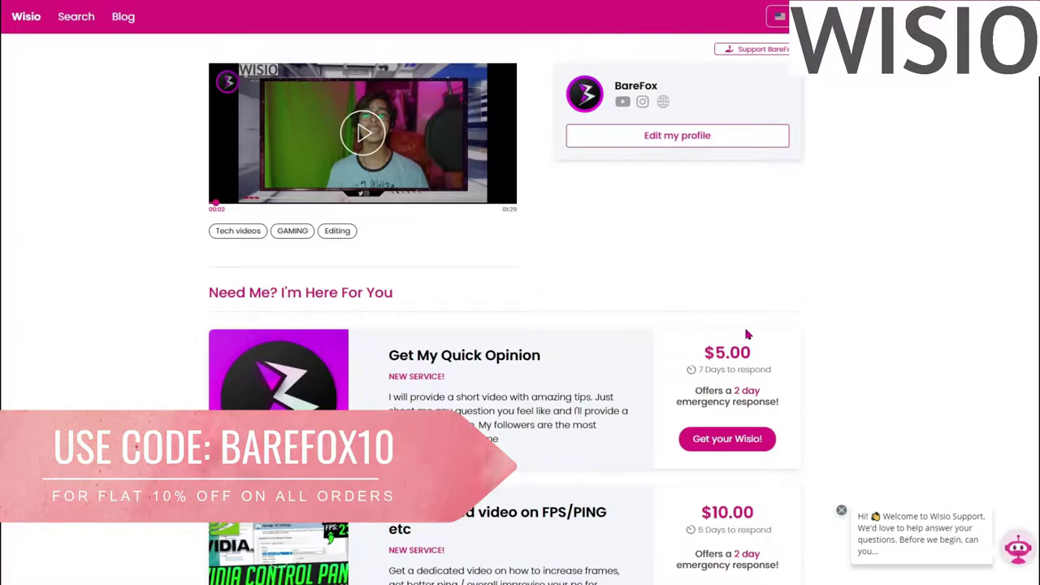
{"action": "left_click_drag", "start_coordinate": [752, 352], "coordinate": [711, 361]}
{"action": "scroll", "coordinate": [941, 334], "scroll_direction": "down", "scroll_amount": 1}
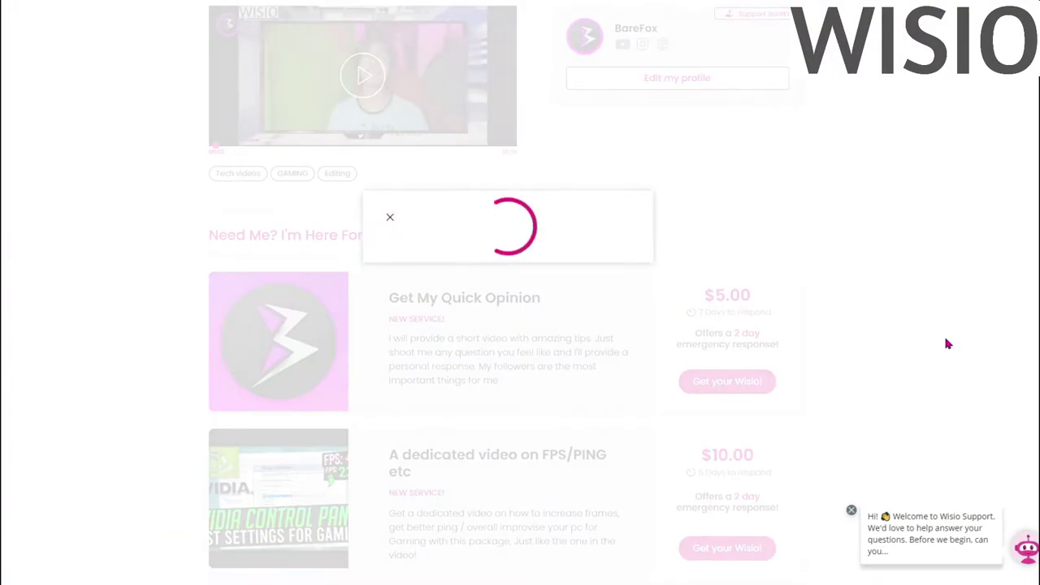
{"action": "left_click", "coordinate": [386, 218]}
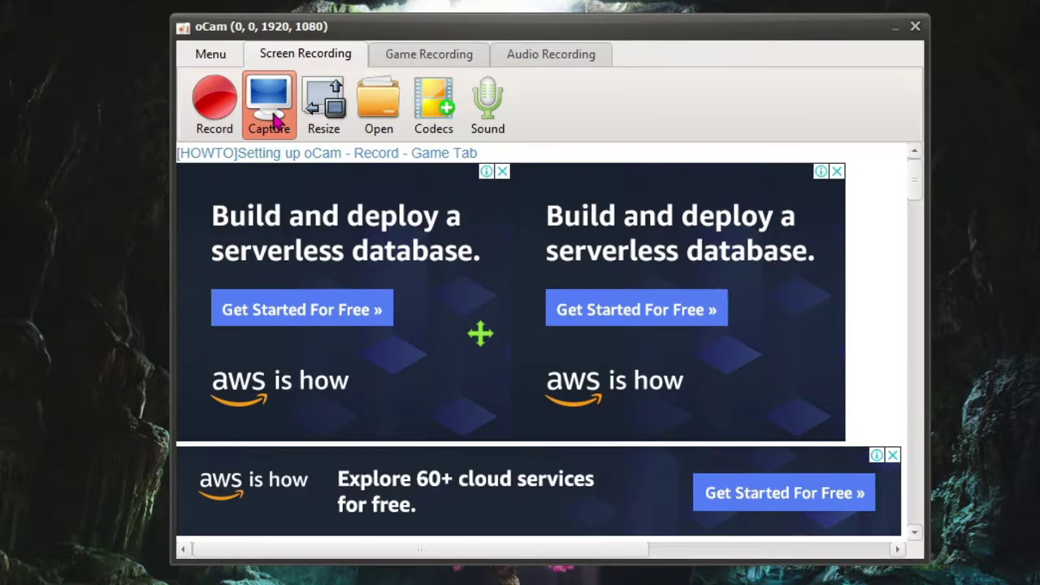
Use Resize > Select area to set the recording region to the full 1920x1085 screen
{"action": "left_click", "coordinate": [320, 121]}
{"action": "mouse_move", "coordinate": [443, 161]}
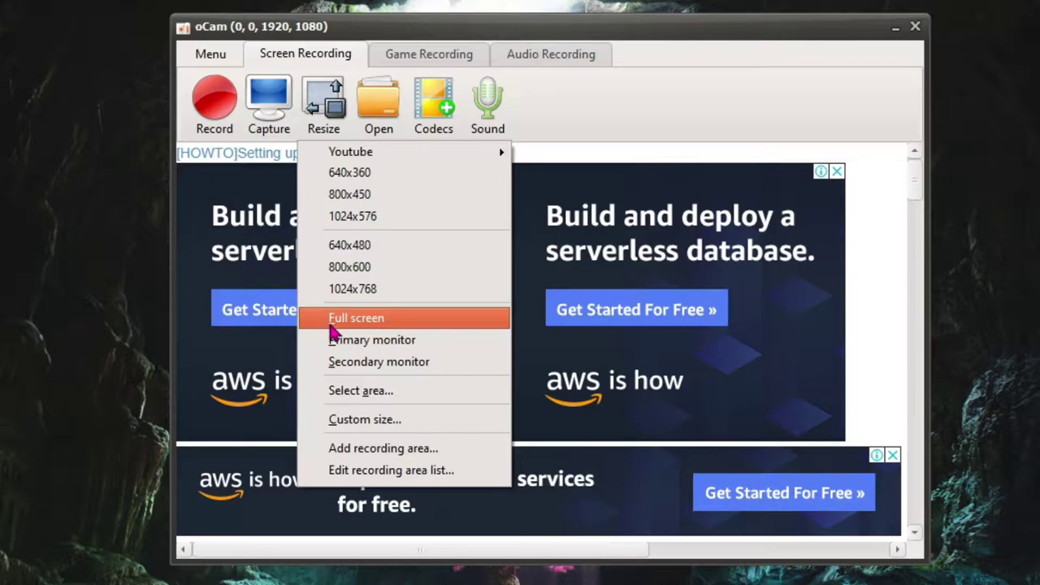
{"action": "mouse_move", "coordinate": [388, 159]}
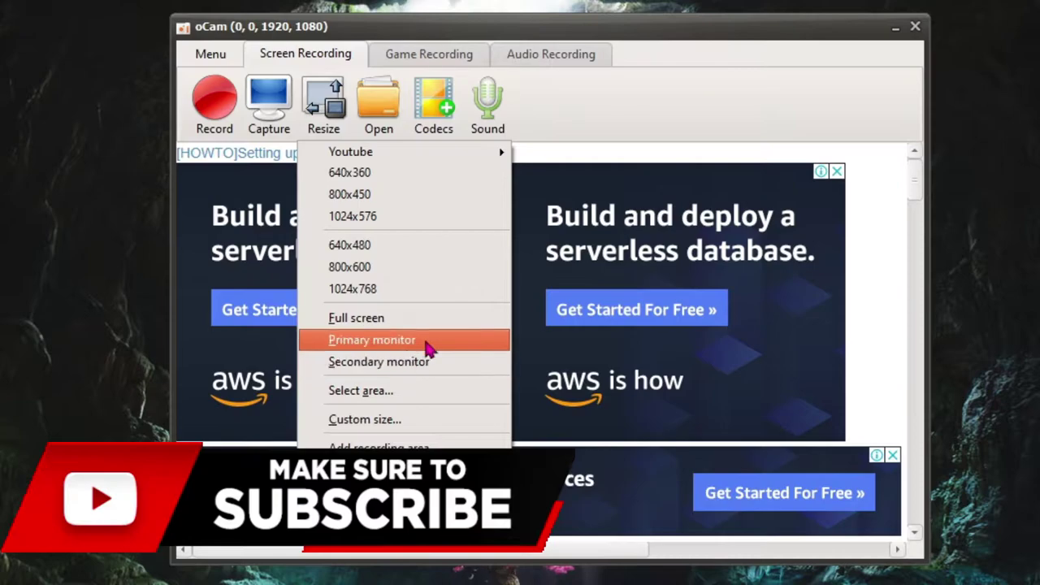
{"action": "left_click", "coordinate": [375, 392]}
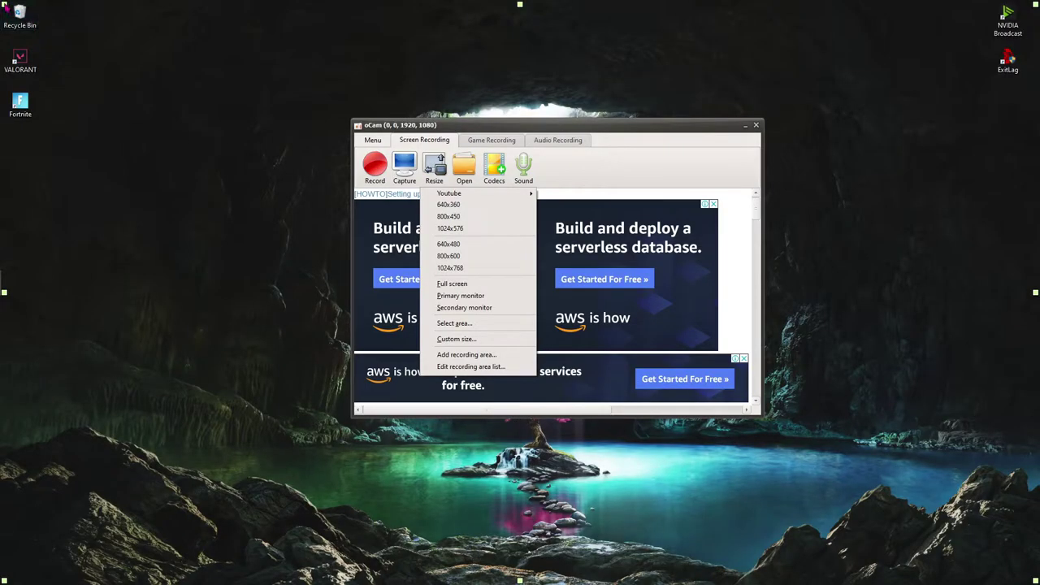
{"action": "left_click", "coordinate": [284, 154]}
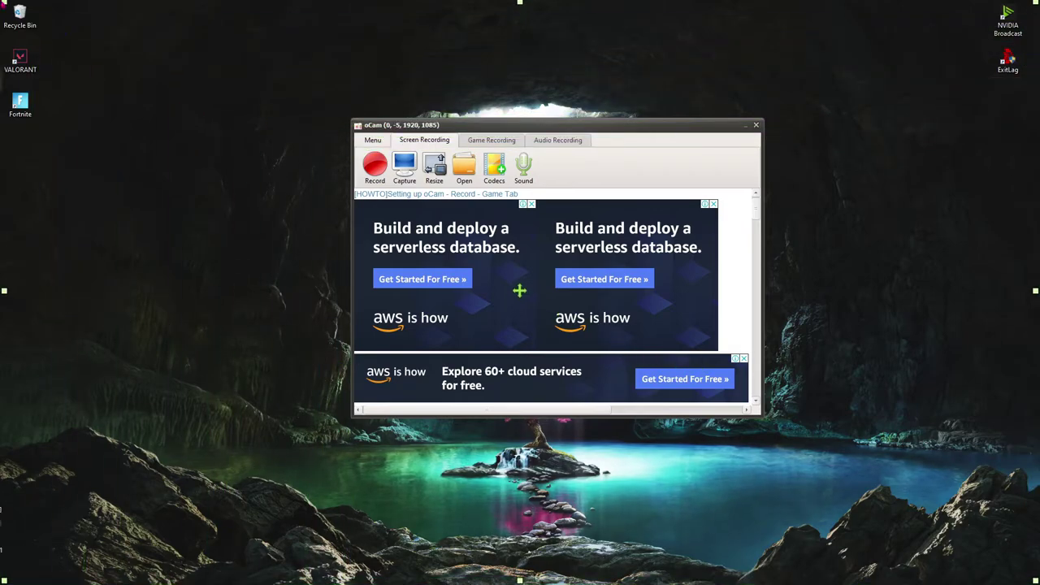
{"action": "left_click", "coordinate": [434, 166]}
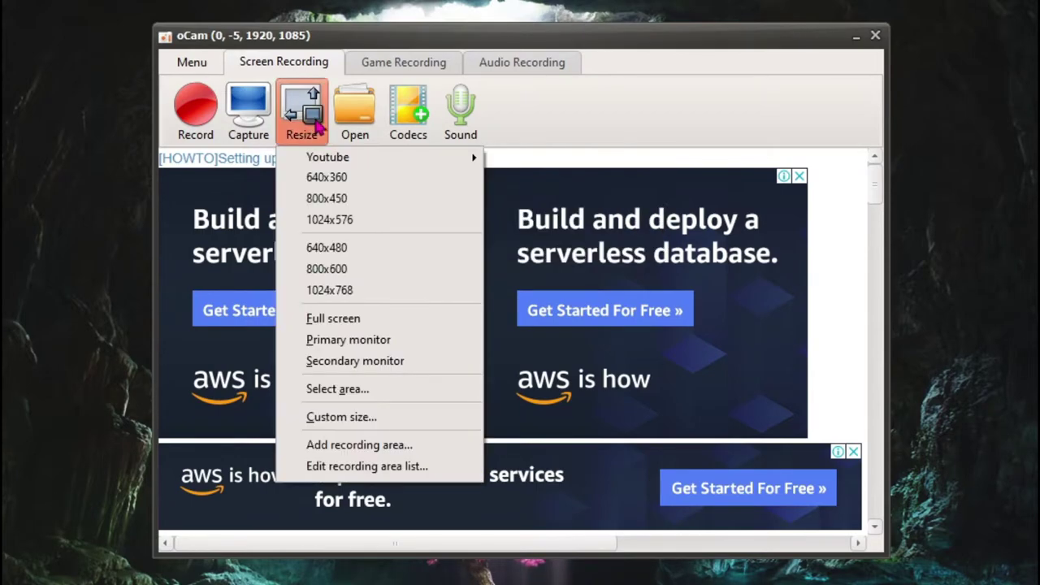
{"action": "left_click", "coordinate": [559, 114]}
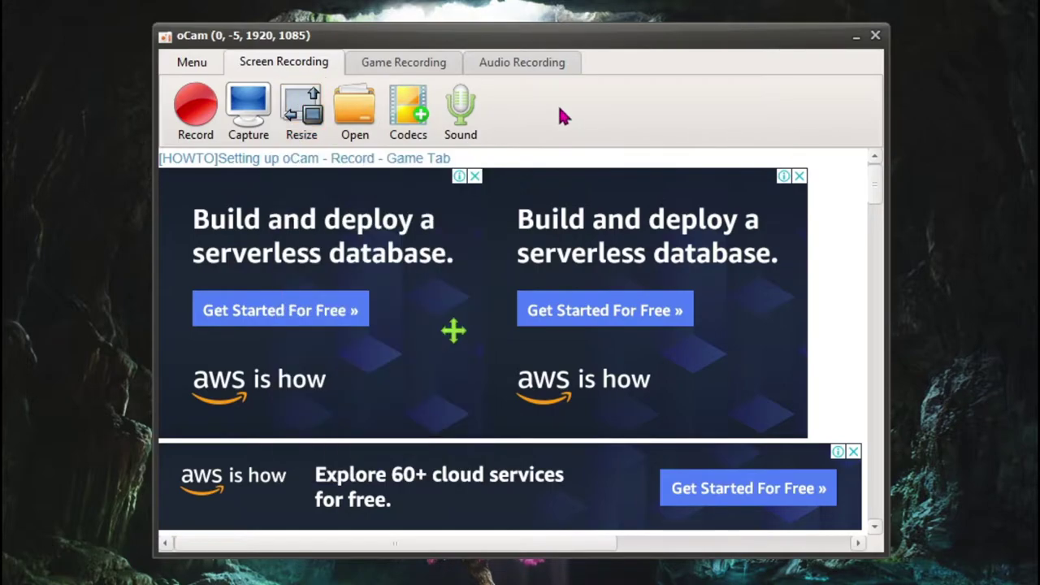
Browse the Codecs container submenus and keep Auto Select - NVIDIA NVENC H.264 + AAC (.MP4)
{"action": "left_click", "coordinate": [409, 99]}
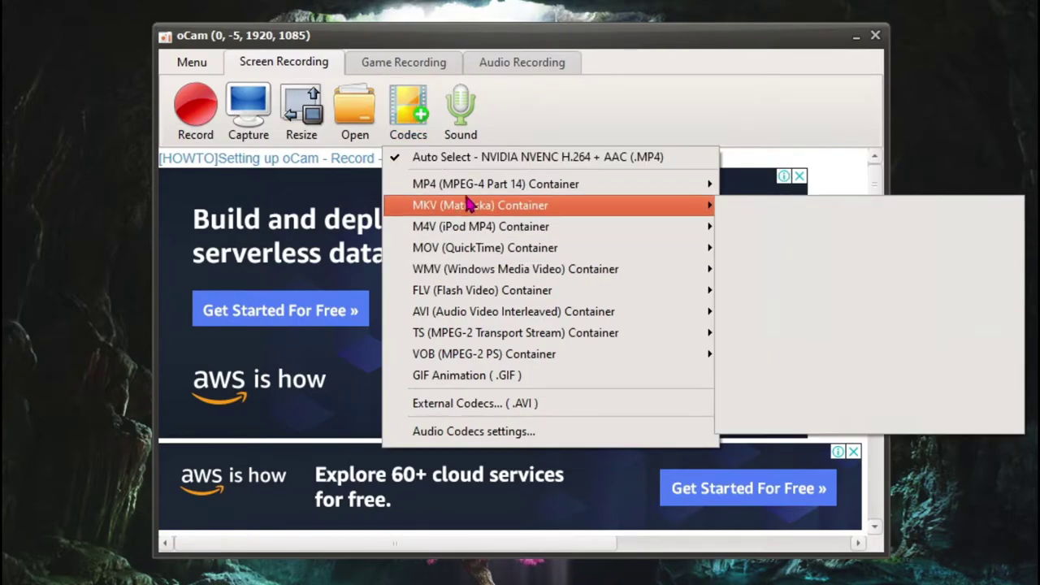
{"action": "mouse_move", "coordinate": [446, 316]}
{"action": "mouse_move", "coordinate": [460, 195]}
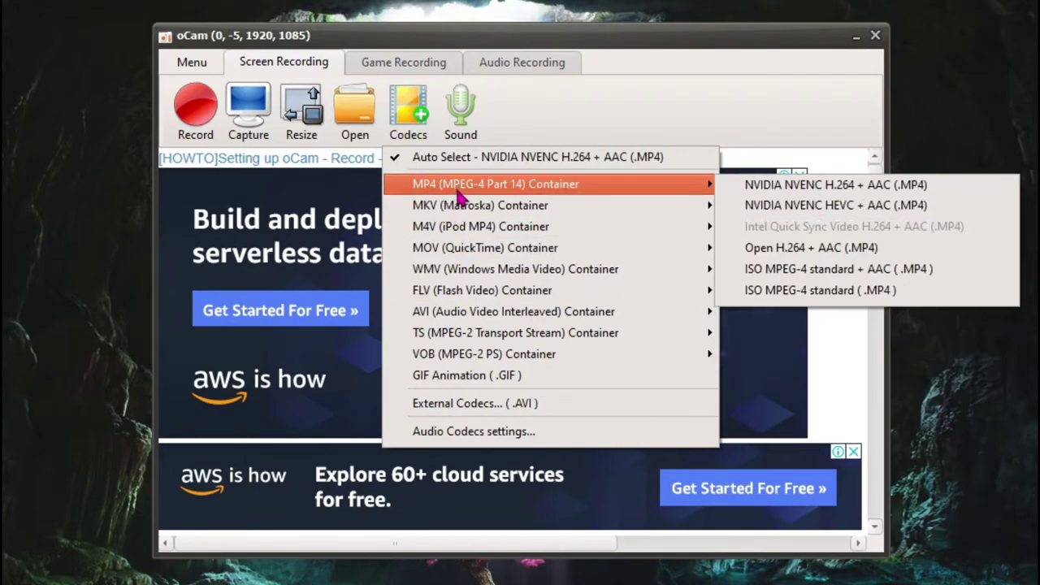
{"action": "mouse_move", "coordinate": [457, 236]}
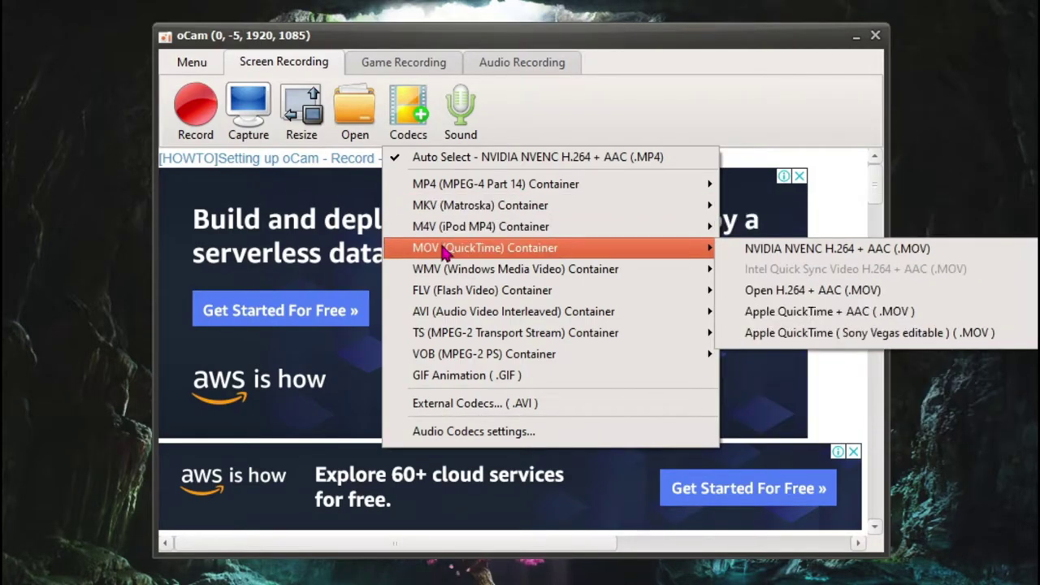
{"action": "mouse_move", "coordinate": [447, 276]}
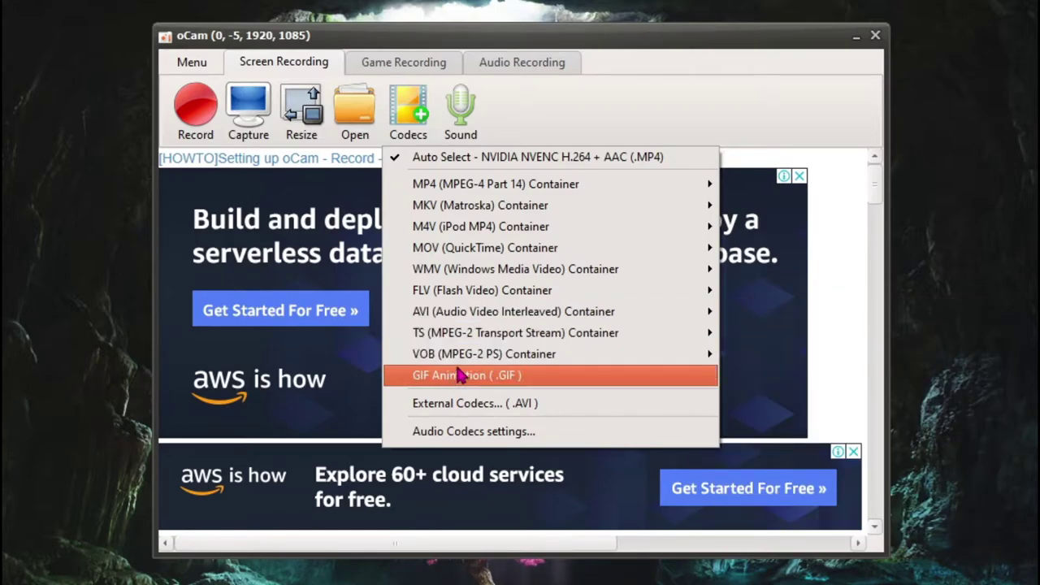
{"action": "mouse_move", "coordinate": [420, 297]}
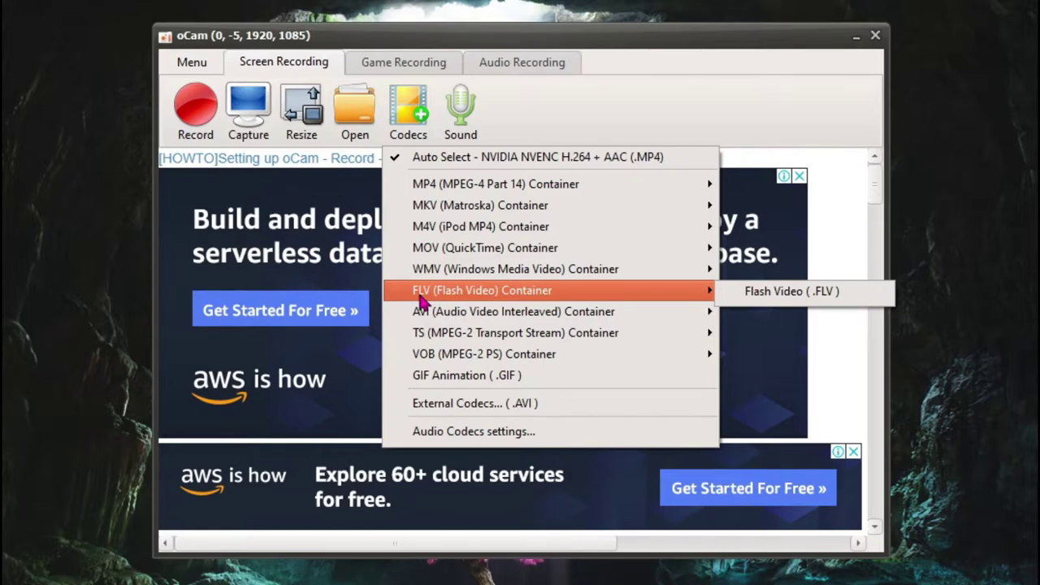
{"action": "mouse_move", "coordinate": [557, 185]}
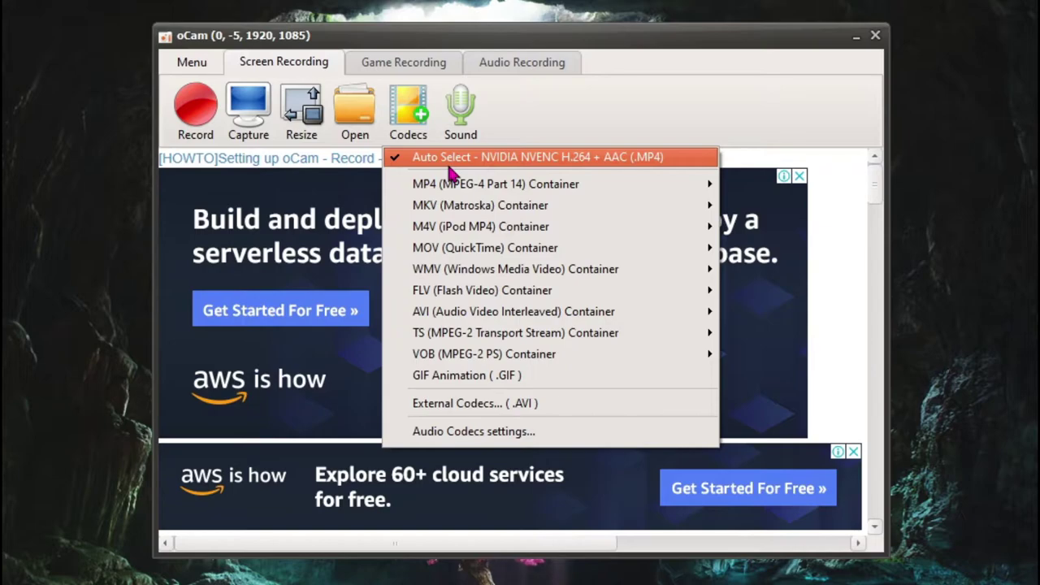
{"action": "left_click", "coordinate": [429, 94]}
{"action": "left_click", "coordinate": [484, 104]}
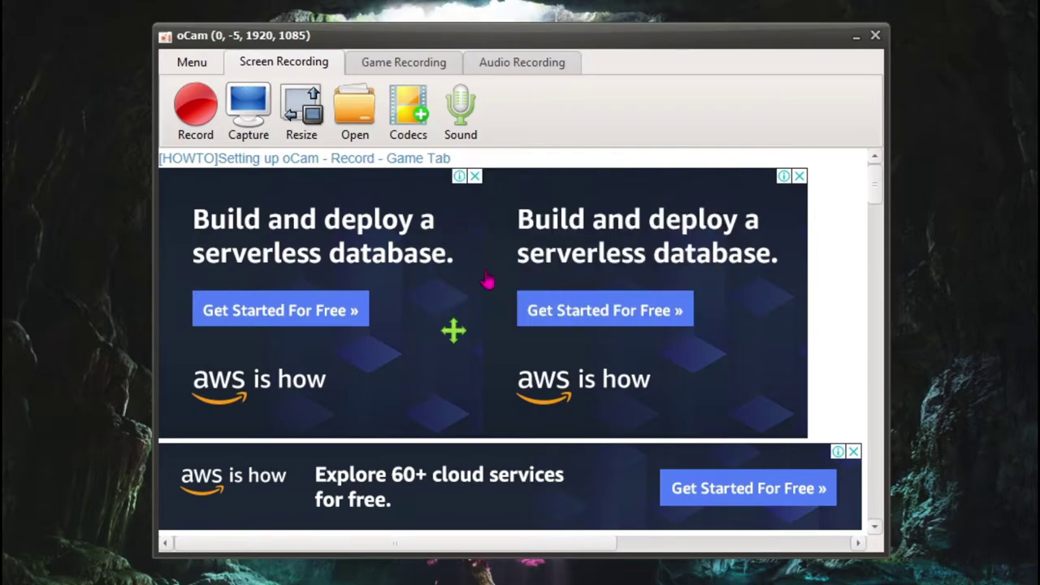
{"action": "left_click", "coordinate": [424, 63]}
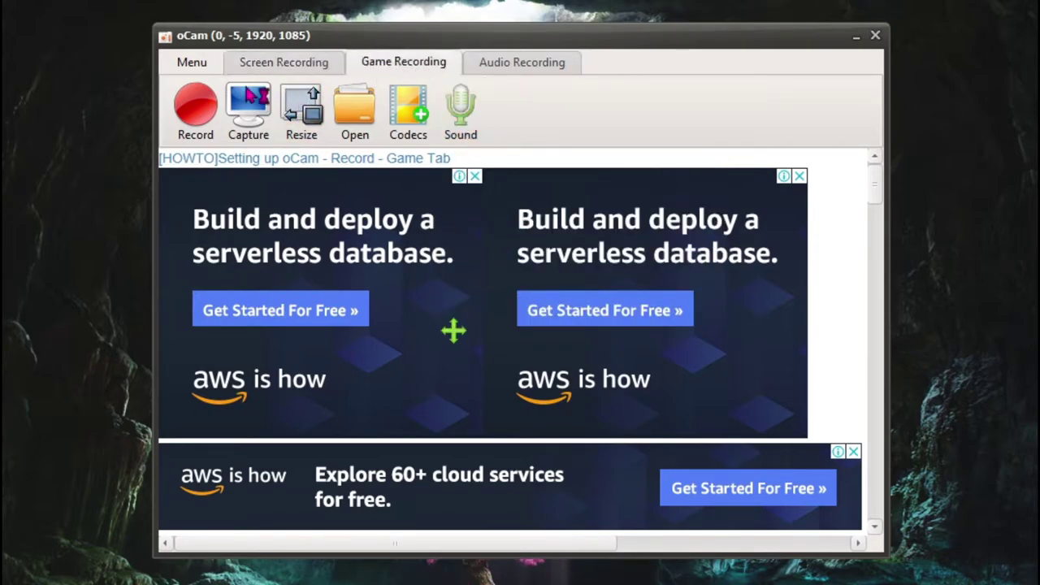
{"action": "left_click", "coordinate": [473, 370]}
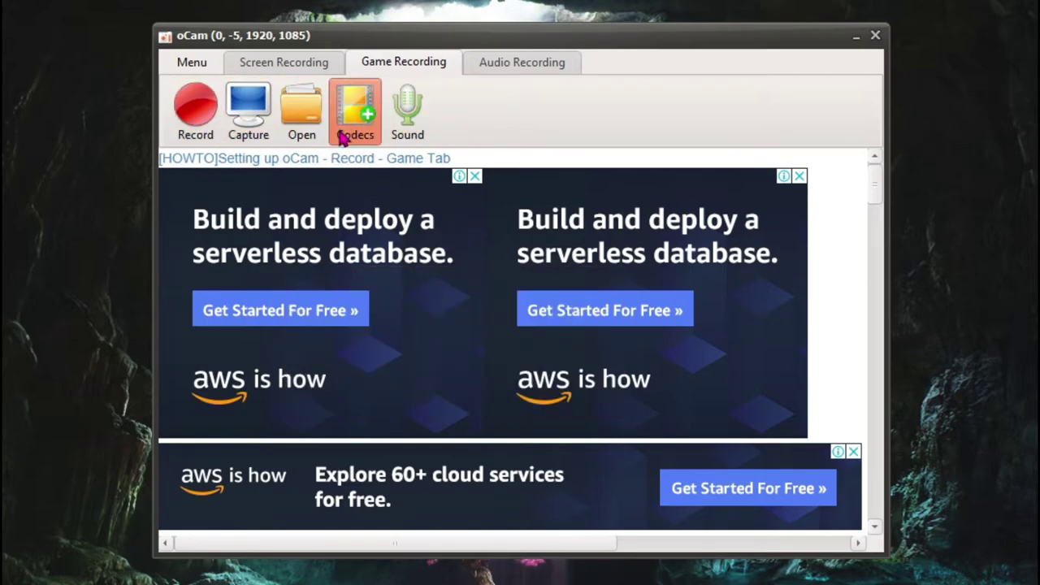
{"action": "left_click", "coordinate": [525, 67]}
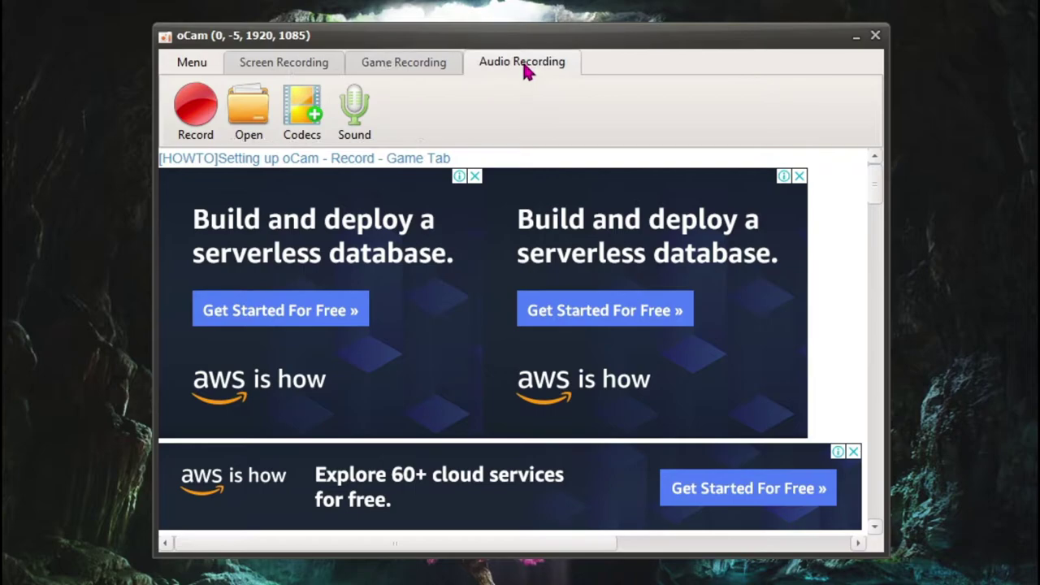
{"action": "left_click", "coordinate": [362, 124]}
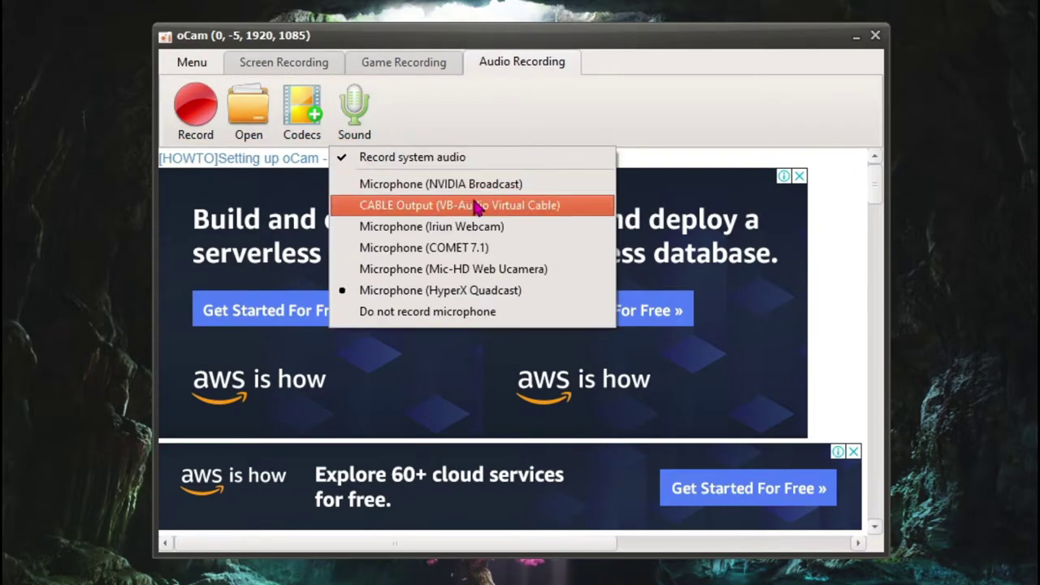
{"action": "left_click", "coordinate": [354, 105]}
{"action": "left_click", "coordinate": [301, 110]}
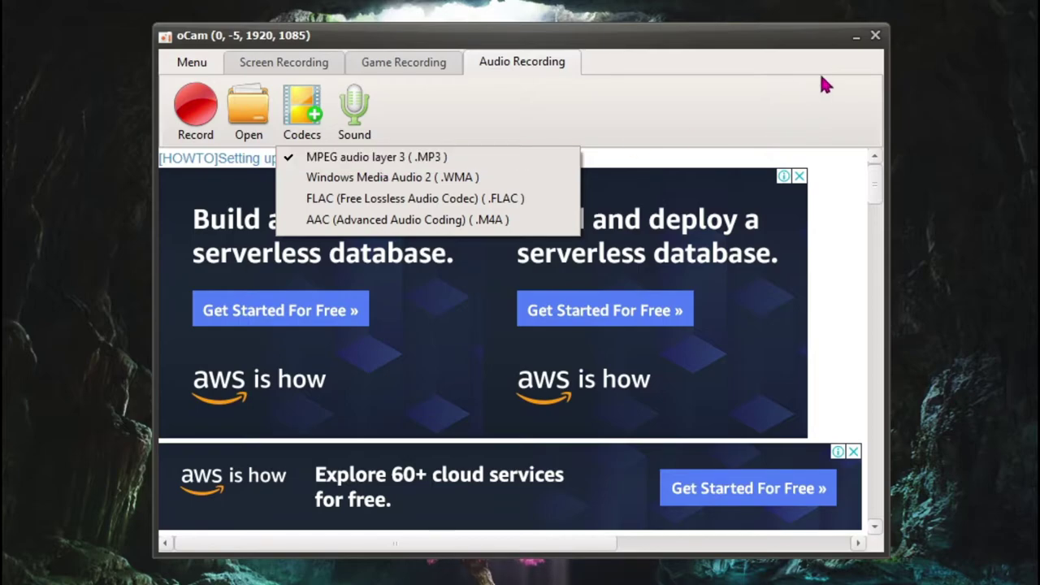
{"action": "left_click", "coordinate": [283, 62]}
Open Options, enable hiding oCam when minimized, and select the 144 FPS value
{"action": "left_click", "coordinate": [195, 64]}
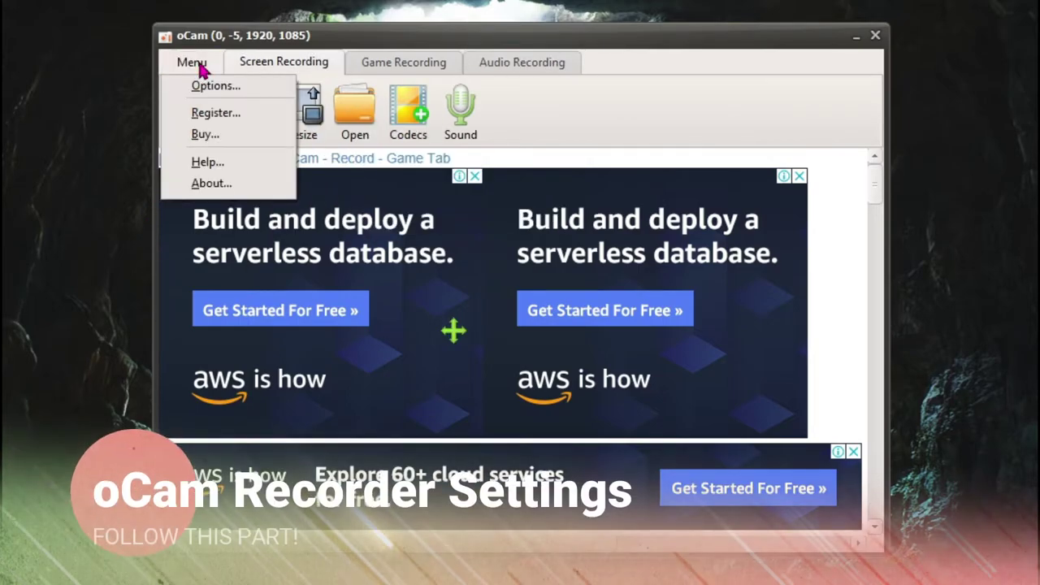
{"action": "left_click", "coordinate": [199, 84]}
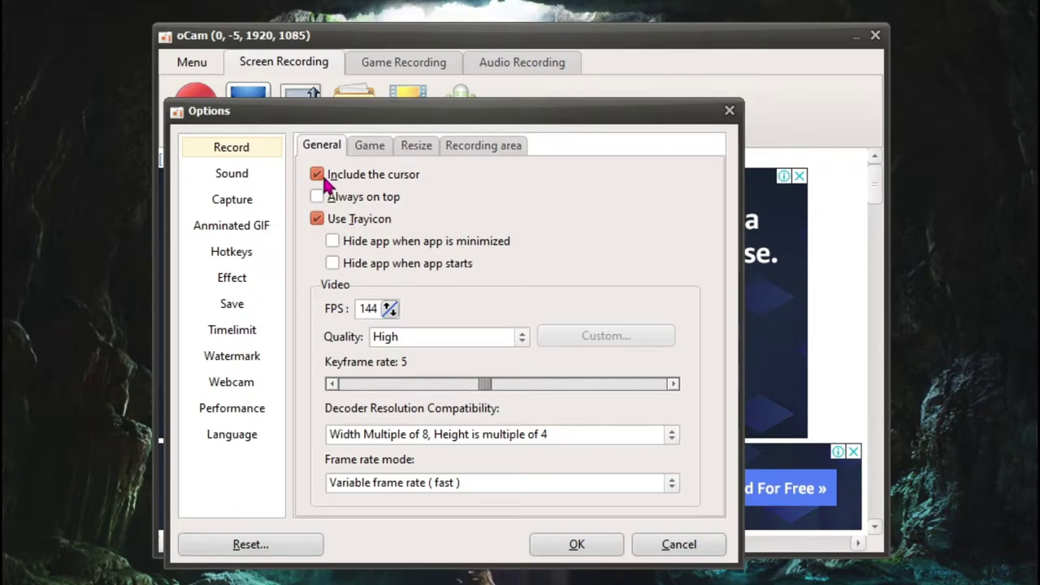
{"action": "left_click", "coordinate": [332, 240]}
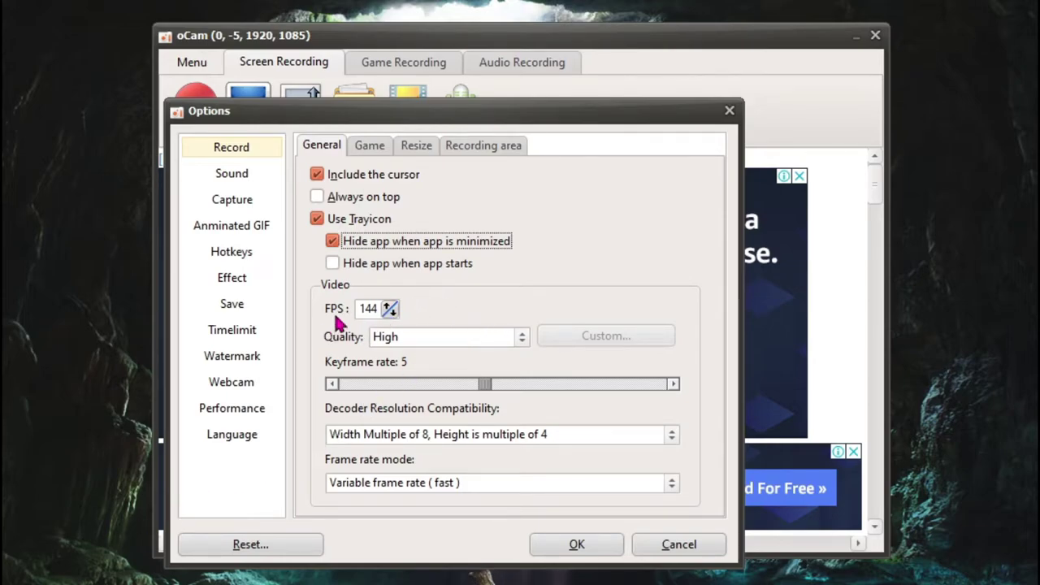
{"action": "left_click_drag", "start_coordinate": [372, 309], "coordinate": [346, 315]}
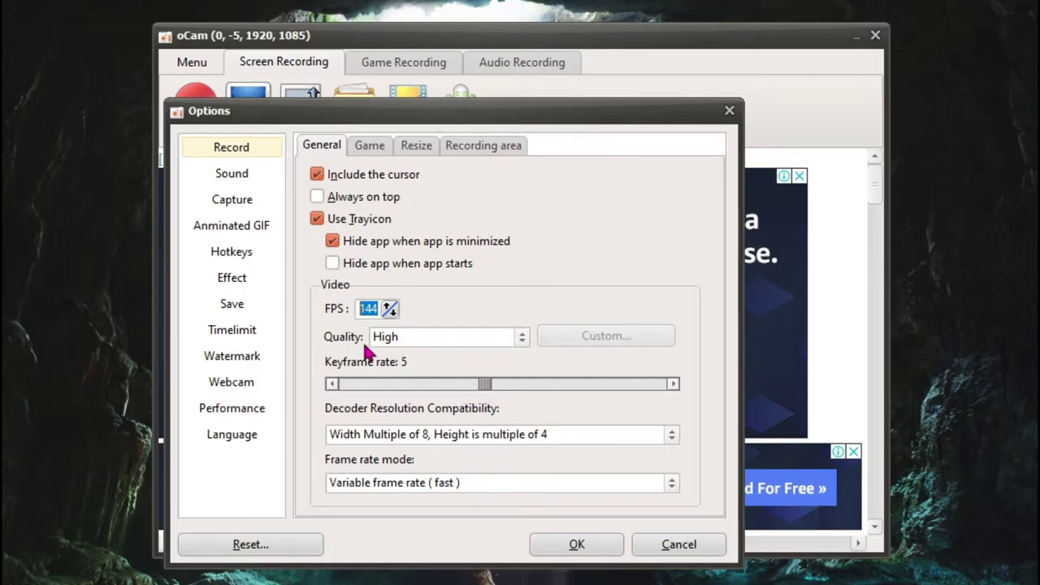
Keep video quality at High and drag the keyframe rate down from 5 to 2
{"action": "left_click", "coordinate": [448, 336]}
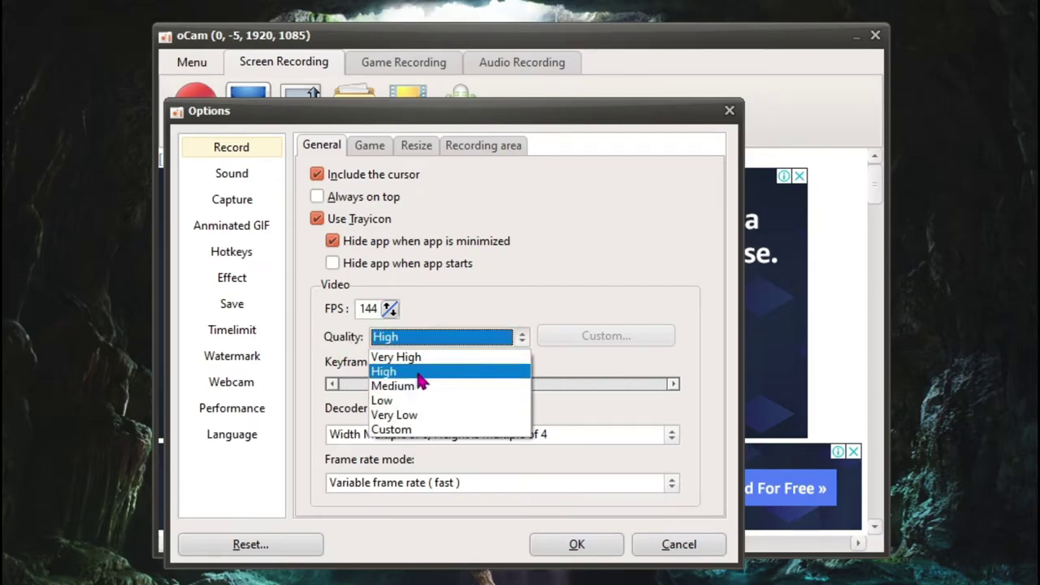
{"action": "left_click", "coordinate": [428, 335]}
{"action": "left_click", "coordinate": [426, 337]}
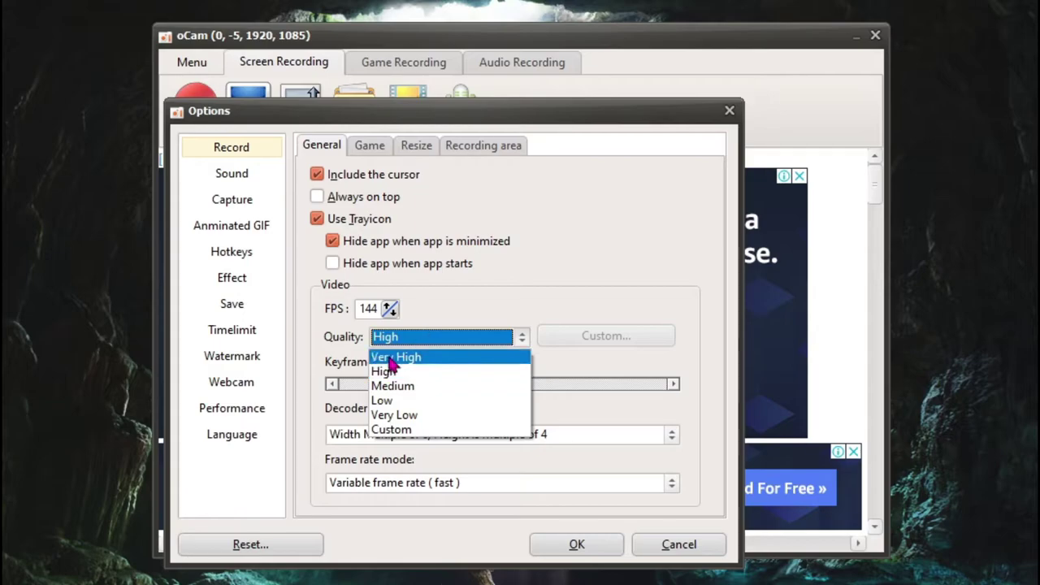
{"action": "left_click", "coordinate": [433, 323]}
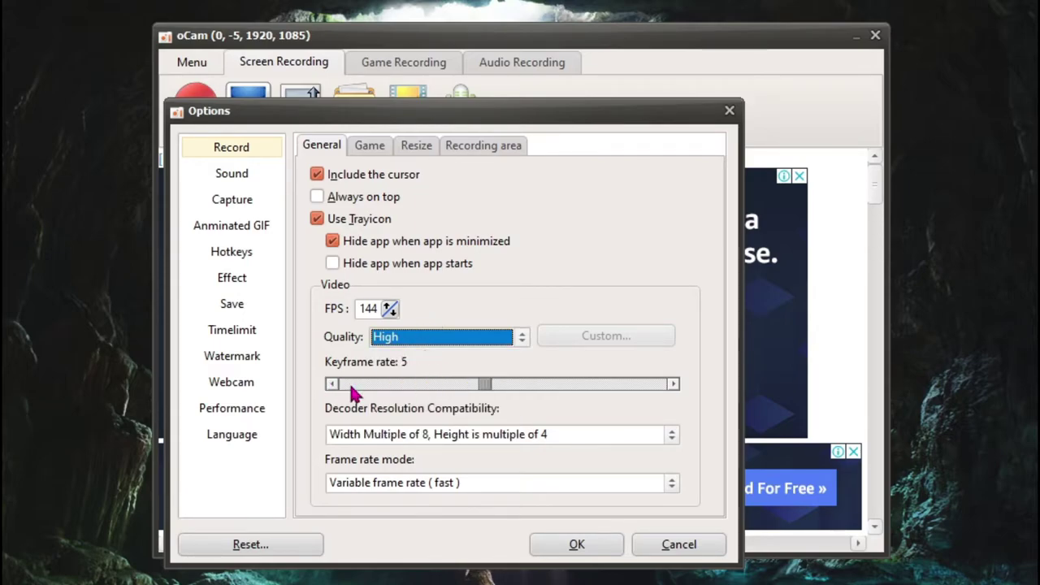
{"action": "left_click_drag", "start_coordinate": [485, 388], "coordinate": [385, 404]}
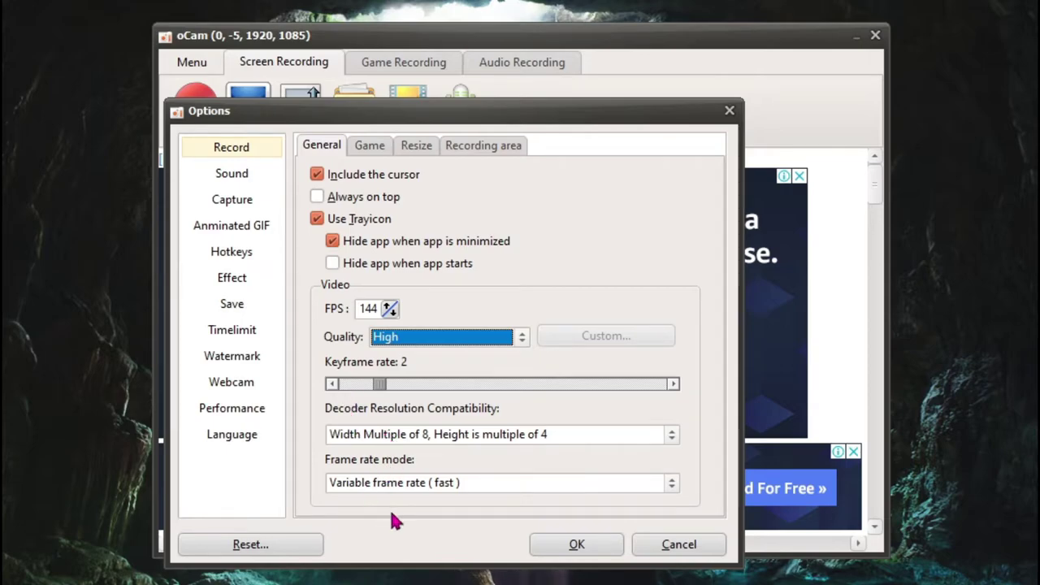
Turn off Show FPS Overlay on the Game page and enable Resize a video
{"action": "left_click", "coordinate": [378, 142]}
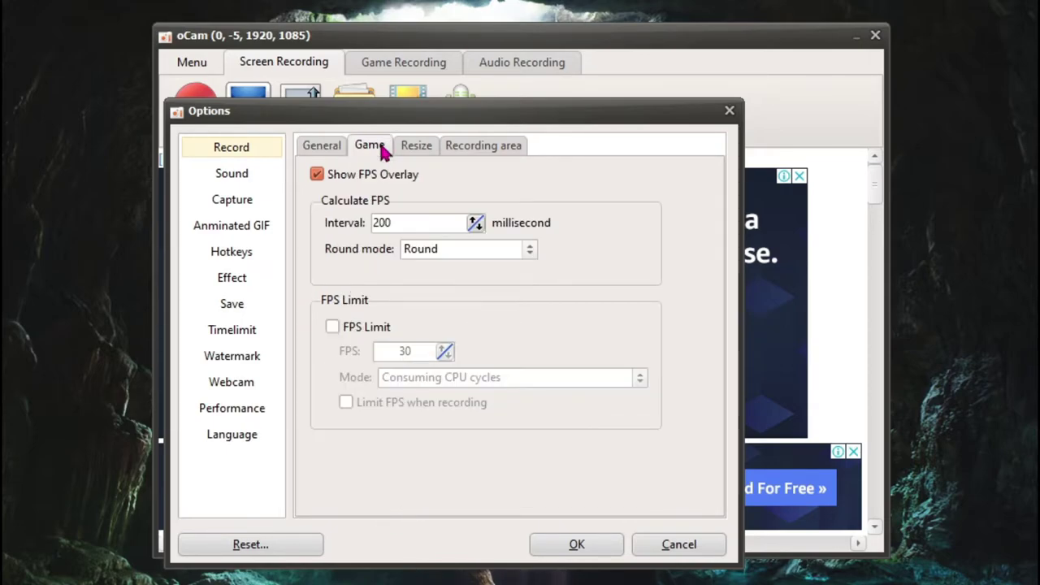
{"action": "left_click", "coordinate": [318, 174]}
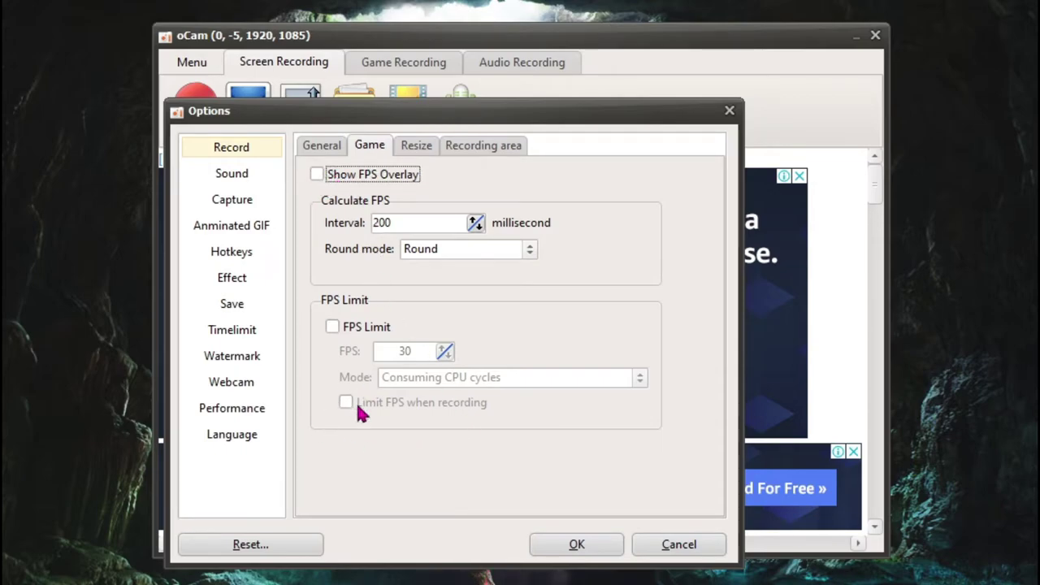
{"action": "left_click", "coordinate": [420, 150]}
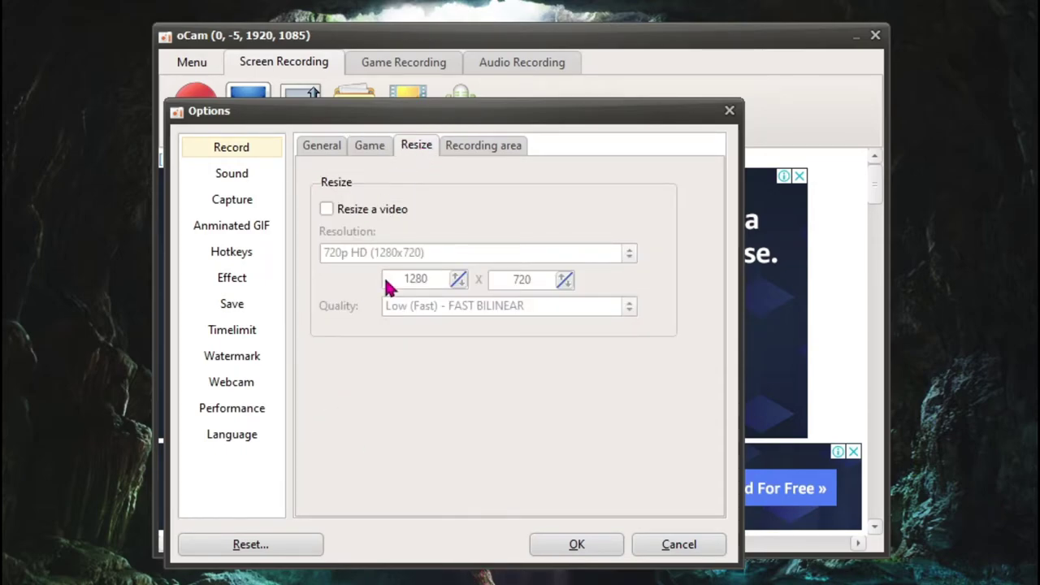
{"action": "left_click", "coordinate": [354, 212]}
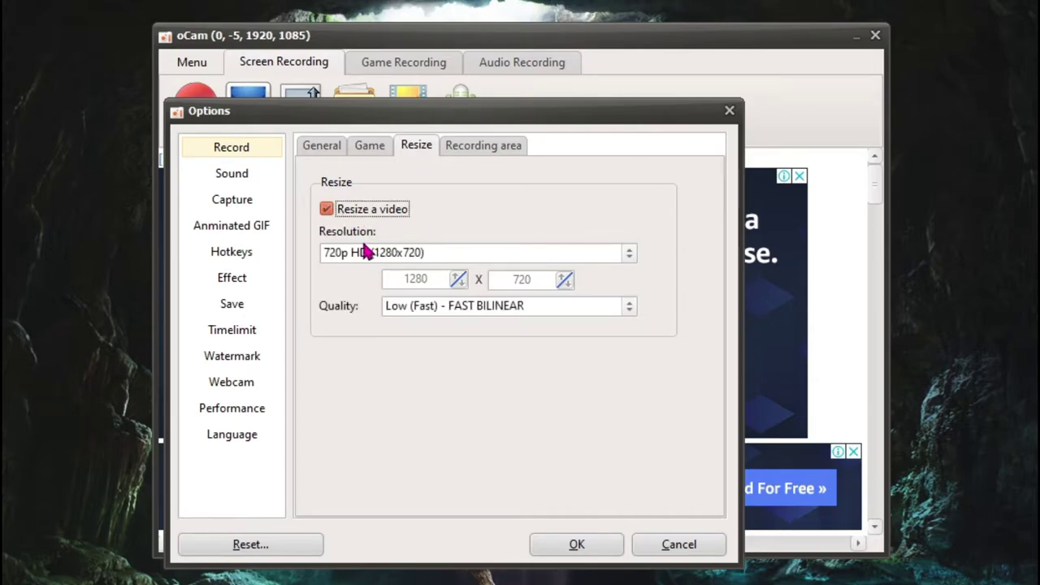
Choose 1080p FHD (1920x1080) as the resize output resolution
{"action": "left_click", "coordinate": [480, 259]}
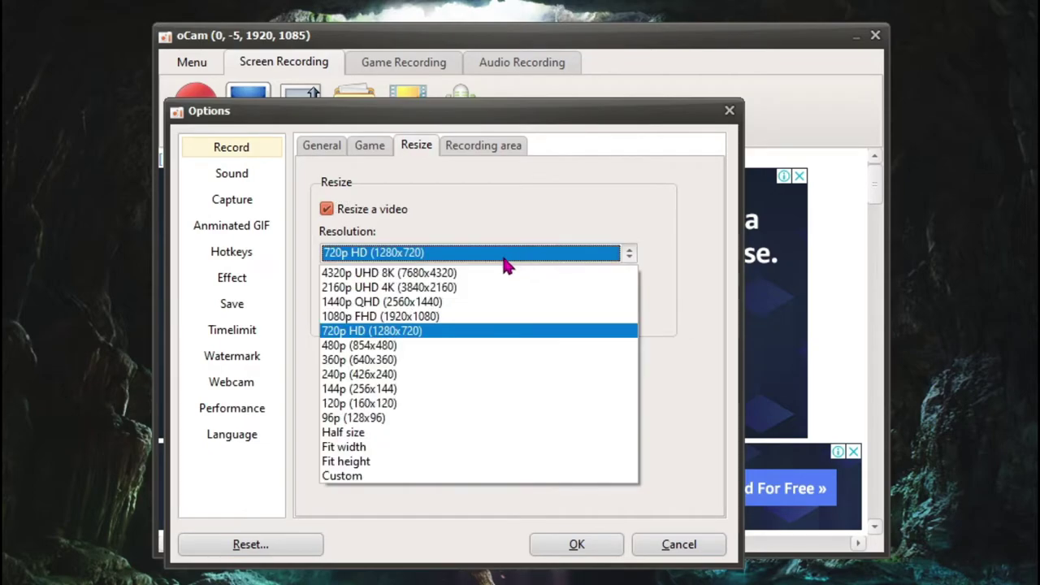
{"action": "left_click", "coordinate": [358, 316]}
{"action": "left_click", "coordinate": [546, 307]}
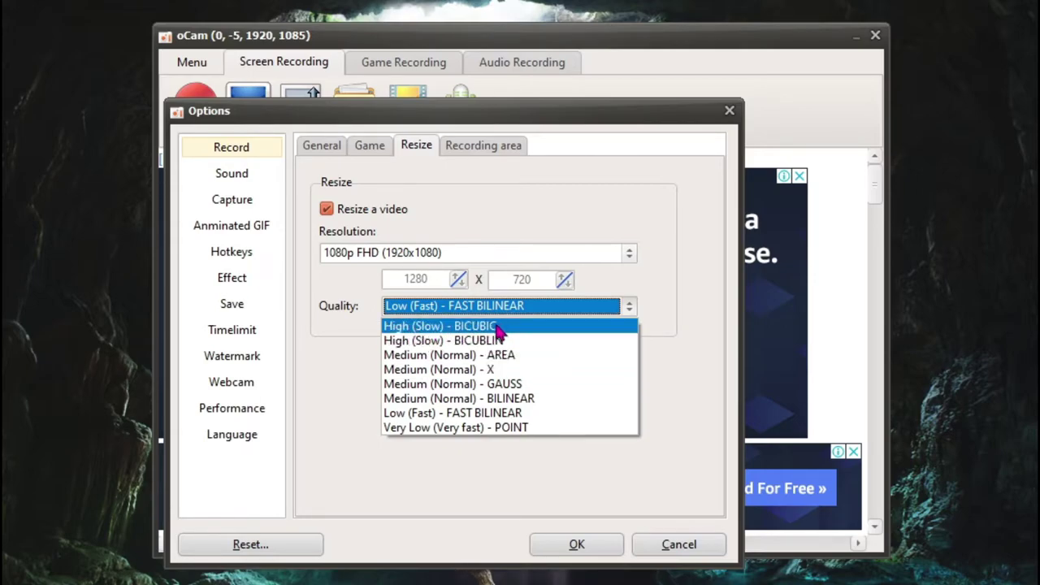
{"action": "left_click", "coordinate": [234, 177]}
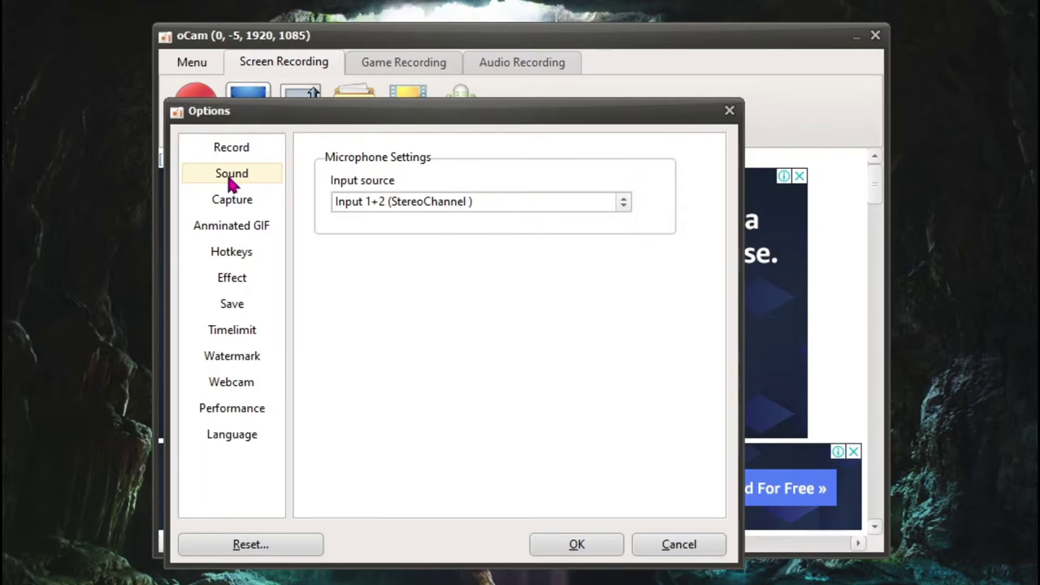
Keep the microphone source on Input 1+2 (StereoChannel), then review the GIF and F2 hotkey settings
{"action": "left_click", "coordinate": [429, 203]}
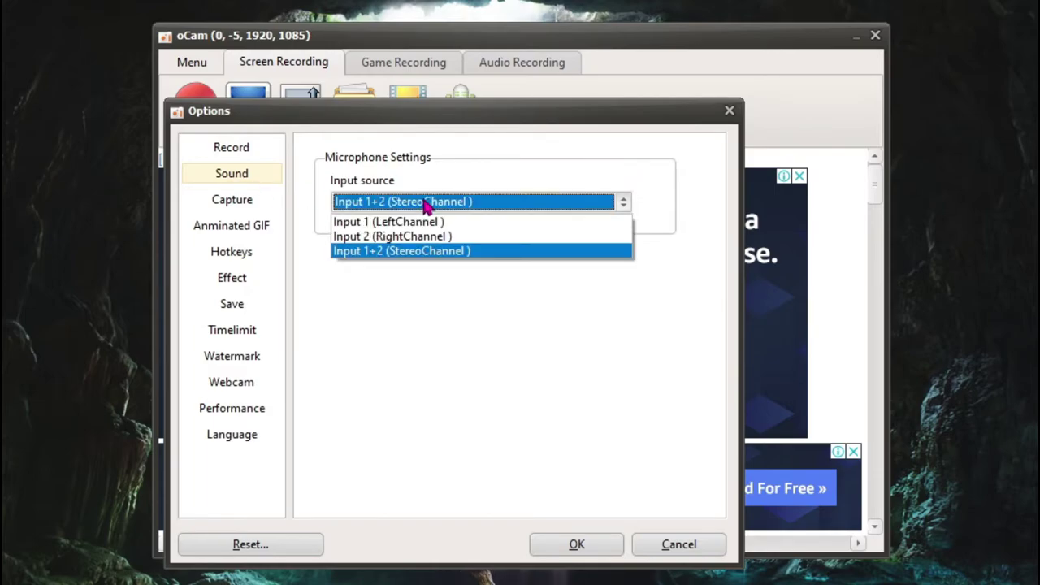
{"action": "left_click", "coordinate": [363, 254]}
{"action": "left_click", "coordinate": [240, 229]}
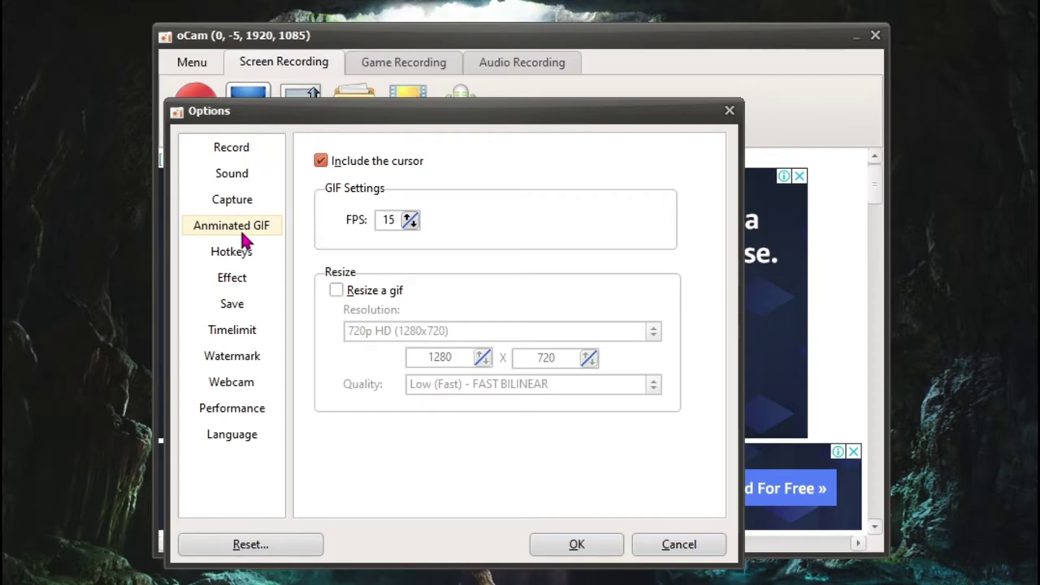
{"action": "left_click", "coordinate": [234, 256]}
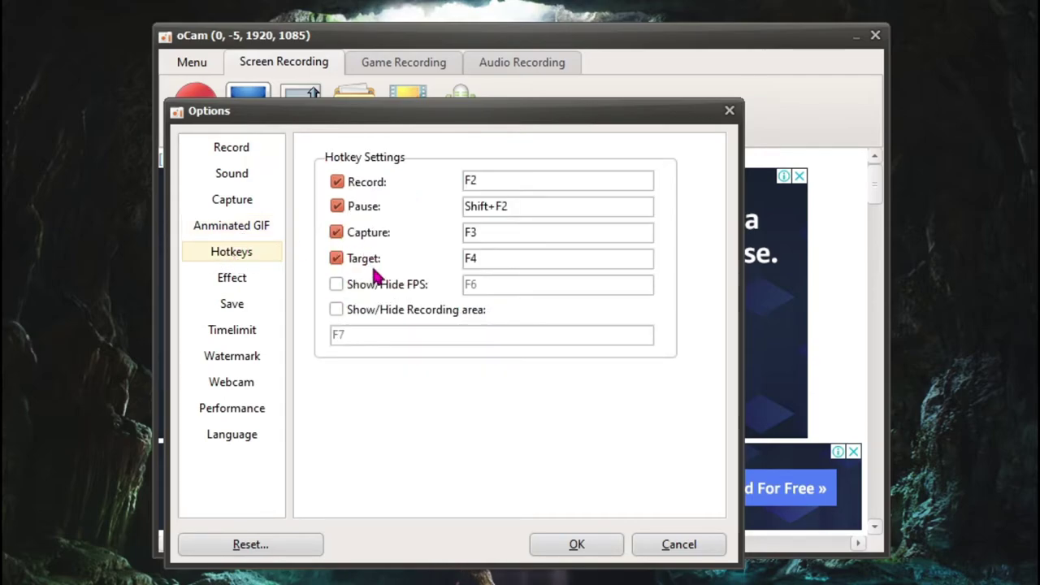
{"action": "left_click", "coordinate": [510, 184]}
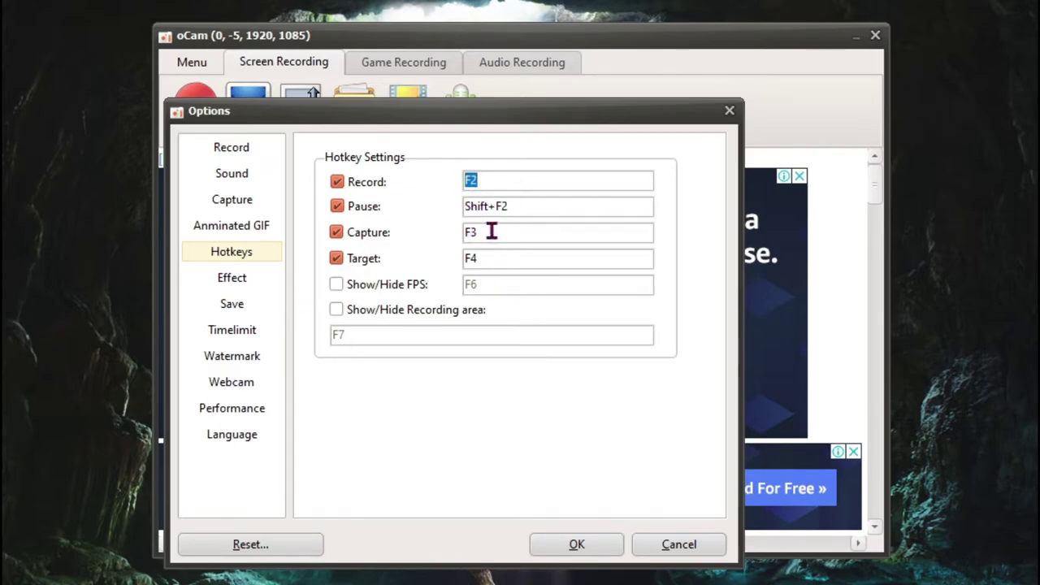
Review the click effect options and the Save page's file name pattern
{"action": "left_click", "coordinate": [232, 278]}
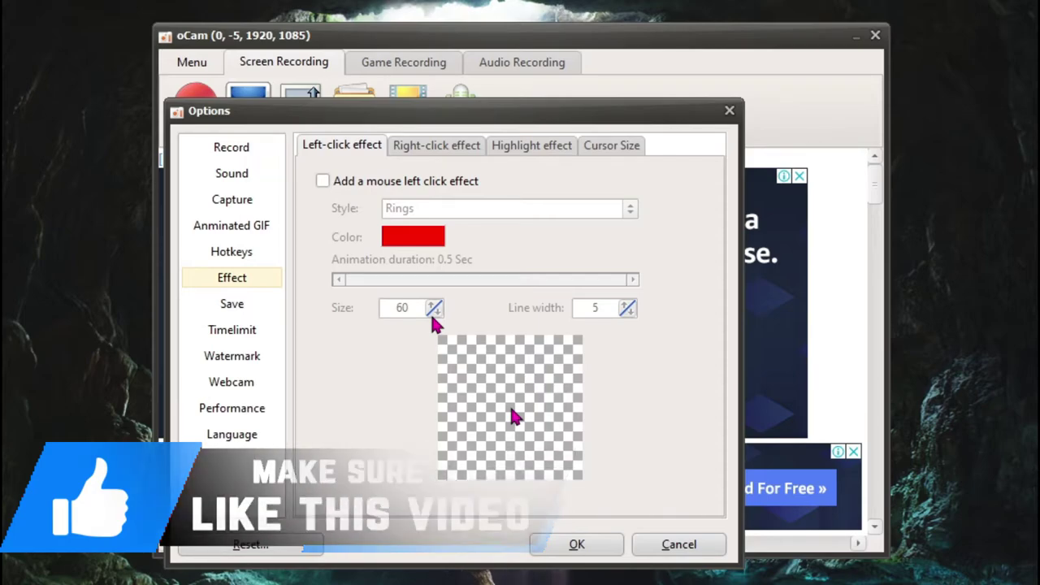
{"action": "left_click", "coordinate": [423, 148]}
{"action": "left_click", "coordinate": [233, 307]}
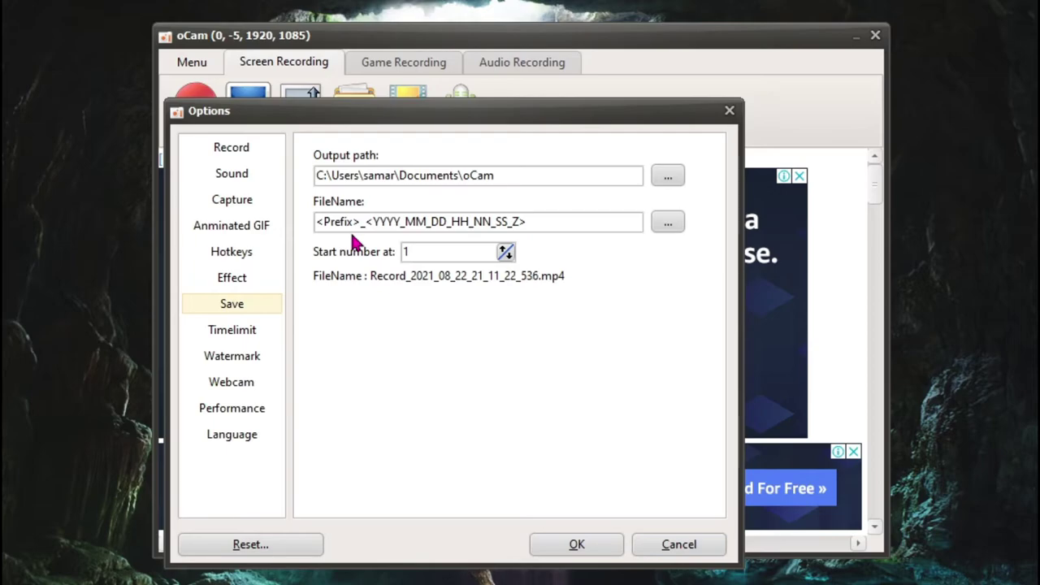
{"action": "left_click_drag", "start_coordinate": [561, 221], "coordinate": [258, 222]}
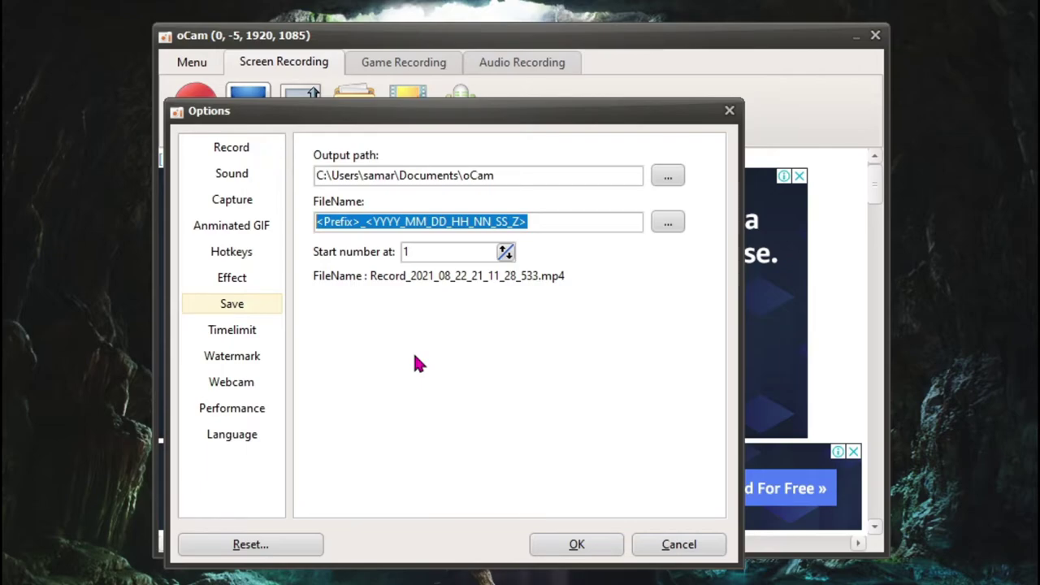
{"action": "left_click", "coordinate": [246, 330]}
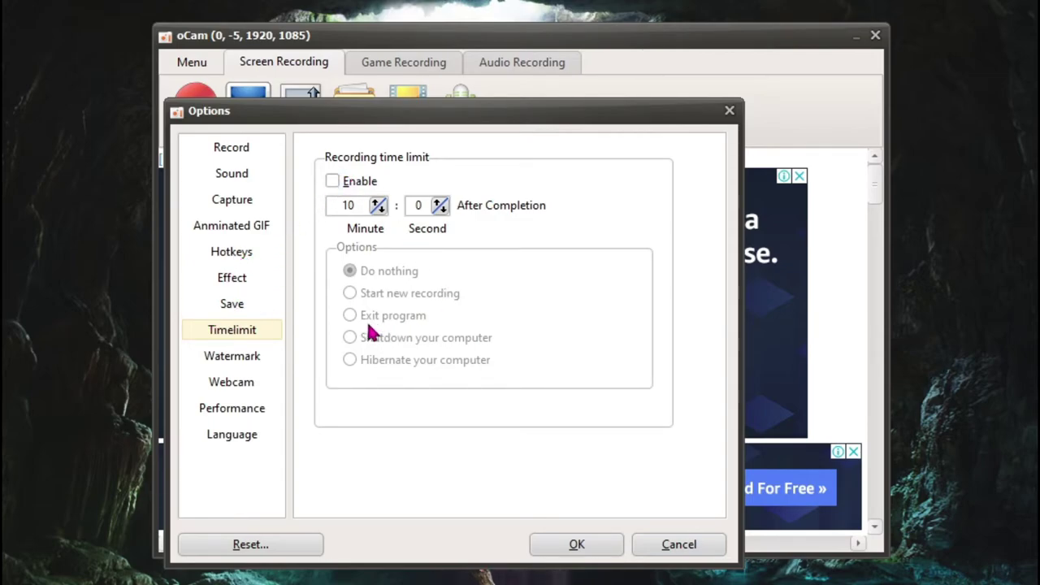
Toggle Using Watermarks on and then back off
{"action": "left_click", "coordinate": [244, 357]}
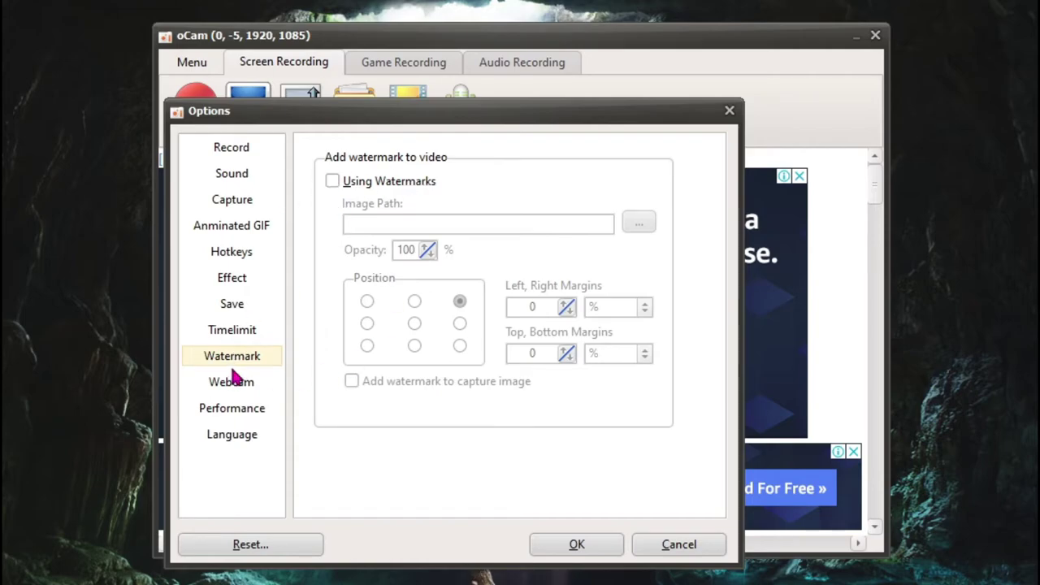
{"action": "left_click", "coordinate": [338, 183]}
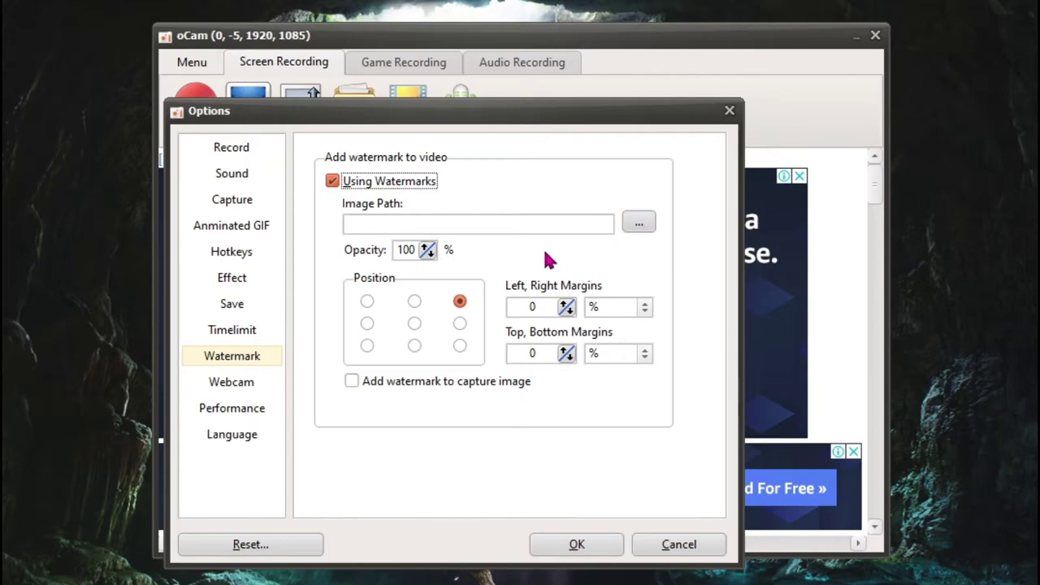
{"action": "left_click", "coordinate": [332, 181]}
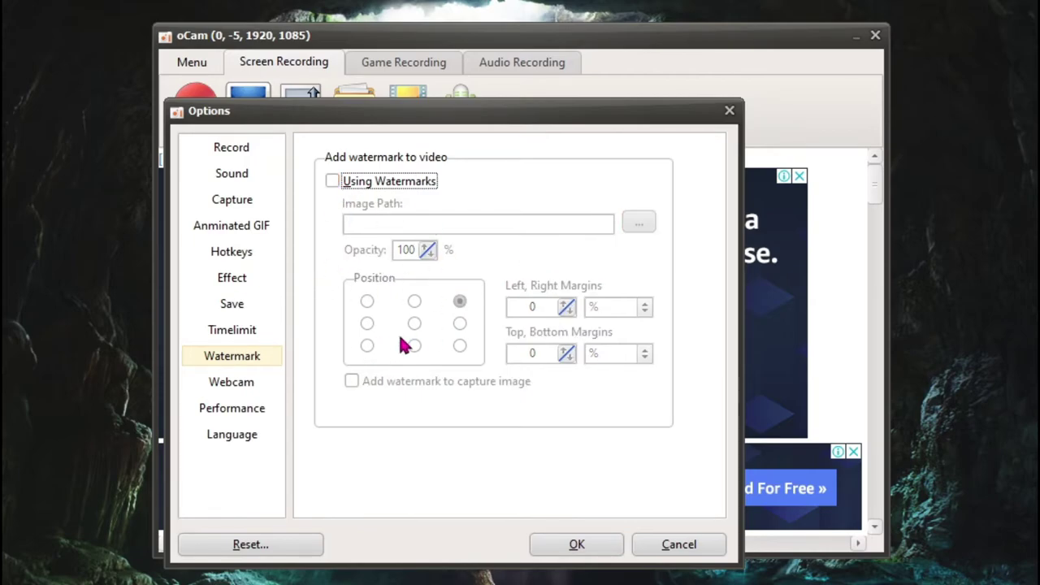
Toggle Add webcam overlay on and then back off
{"action": "left_click", "coordinate": [228, 385]}
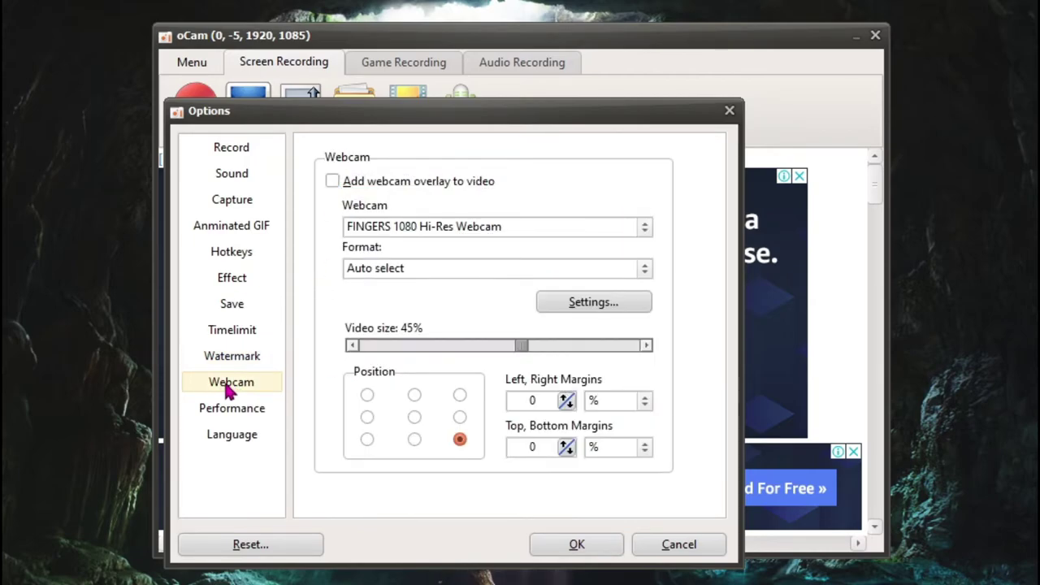
{"action": "left_click", "coordinate": [339, 182]}
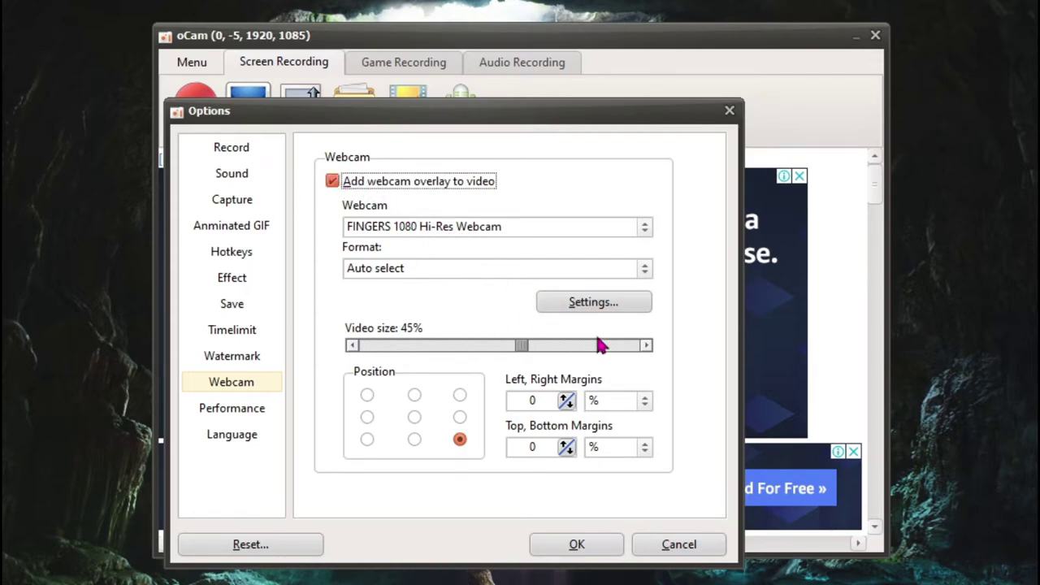
{"action": "left_click", "coordinate": [337, 181]}
{"action": "left_click", "coordinate": [235, 409]}
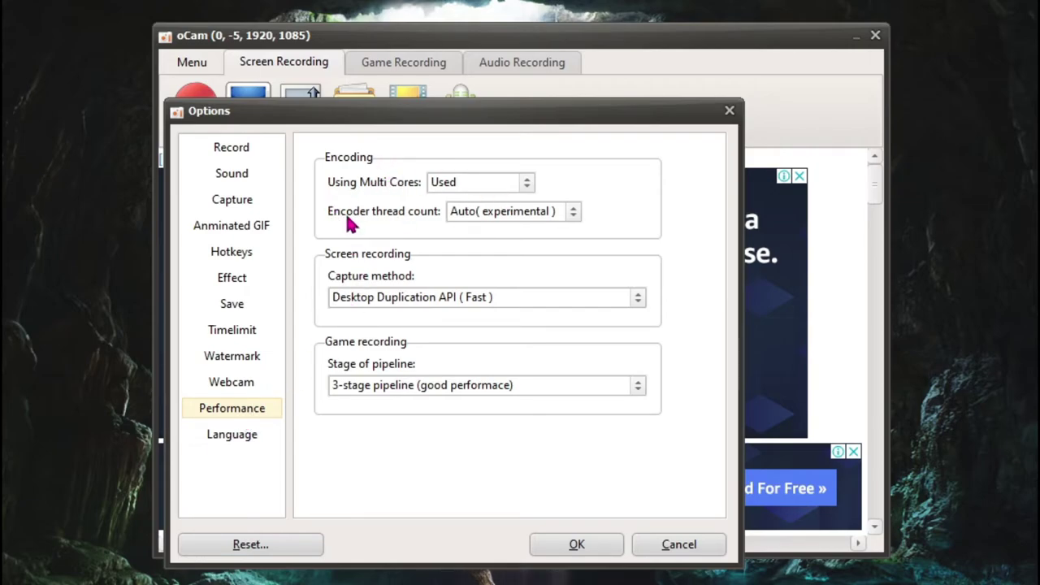
Search the Start menu for 'system information' and launch it to view the CPU summary
{"action": "key", "text": "super"}
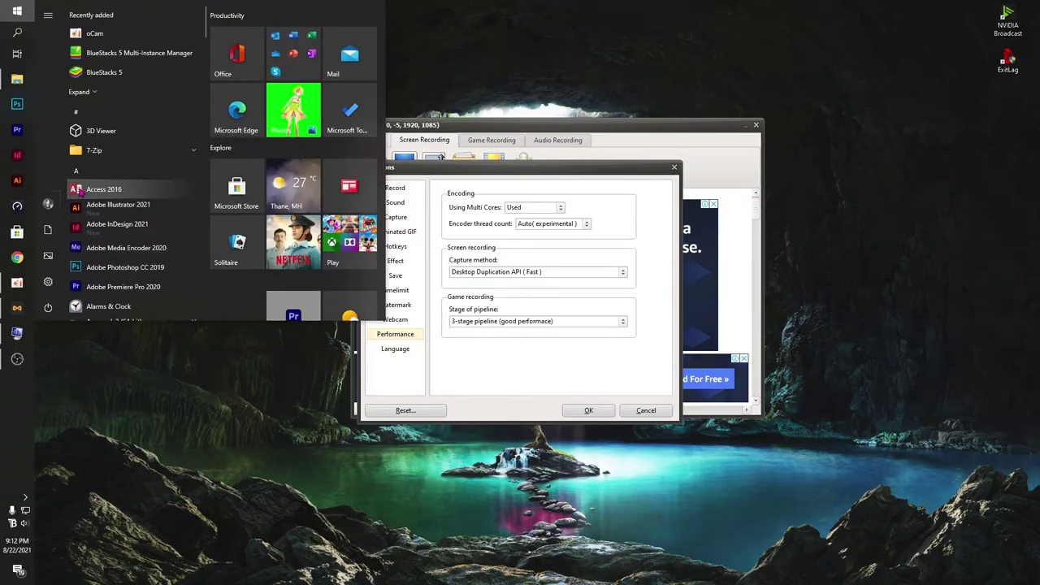
{"action": "type", "text": "system information"}
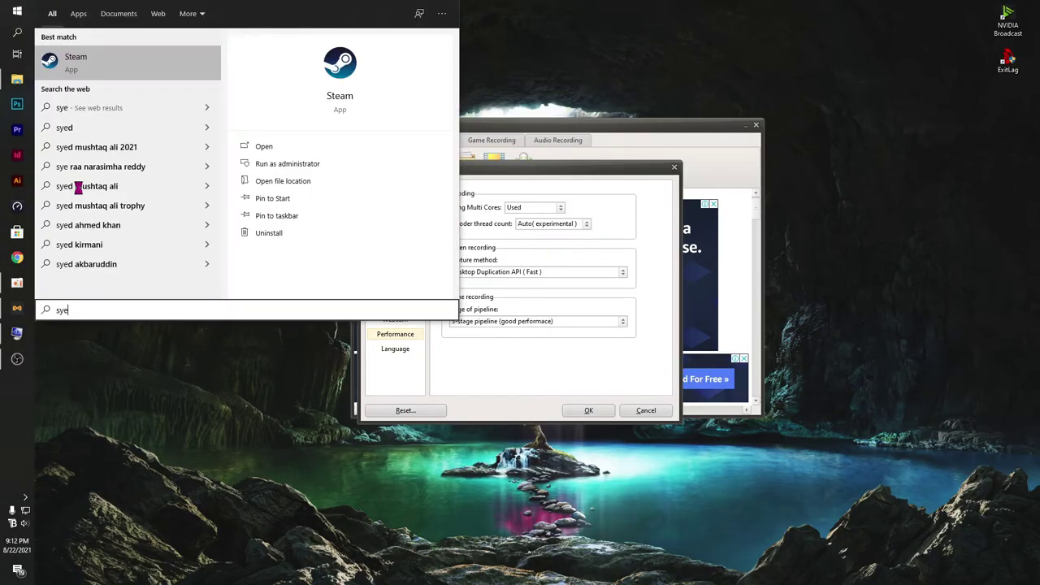
{"action": "key", "text": "Return"}
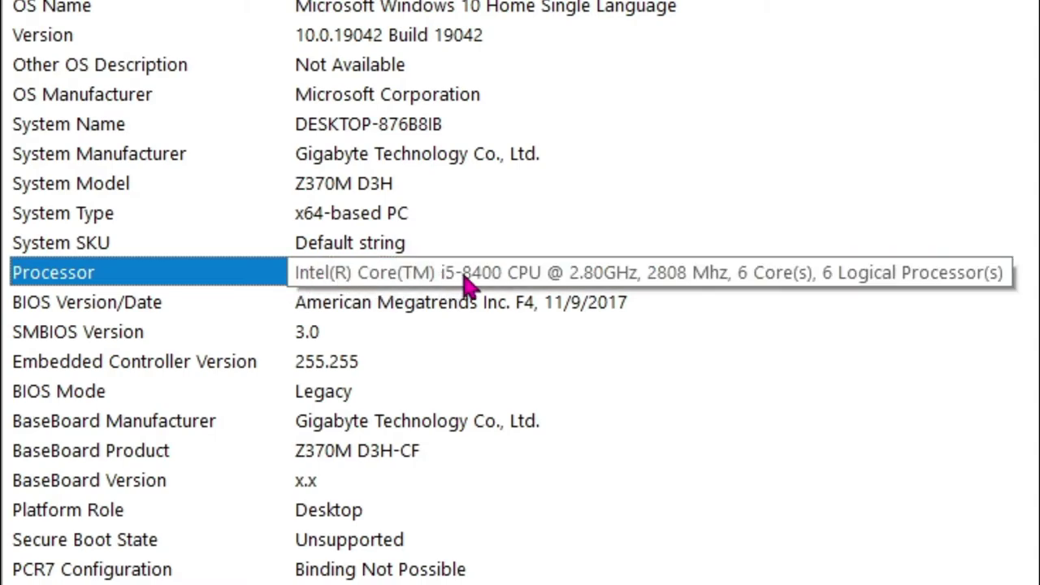
Launch Chrome and search for the i5 8400 thread count
{"action": "key", "text": "super"}
{"action": "left_click", "coordinate": [85, 260]}
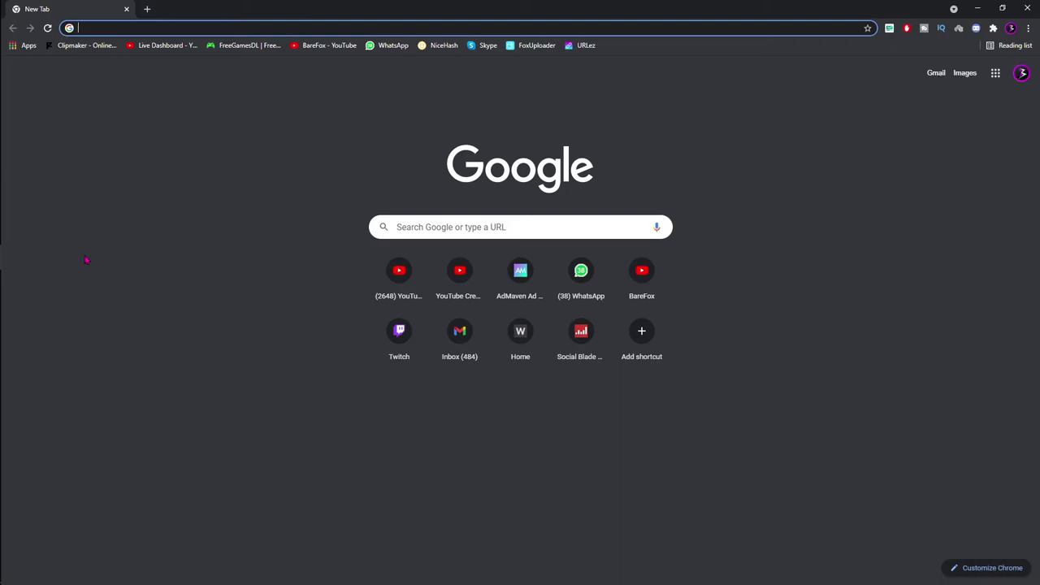
{"action": "type", "text": "i5"}
{"action": "key", "text": "Return"}
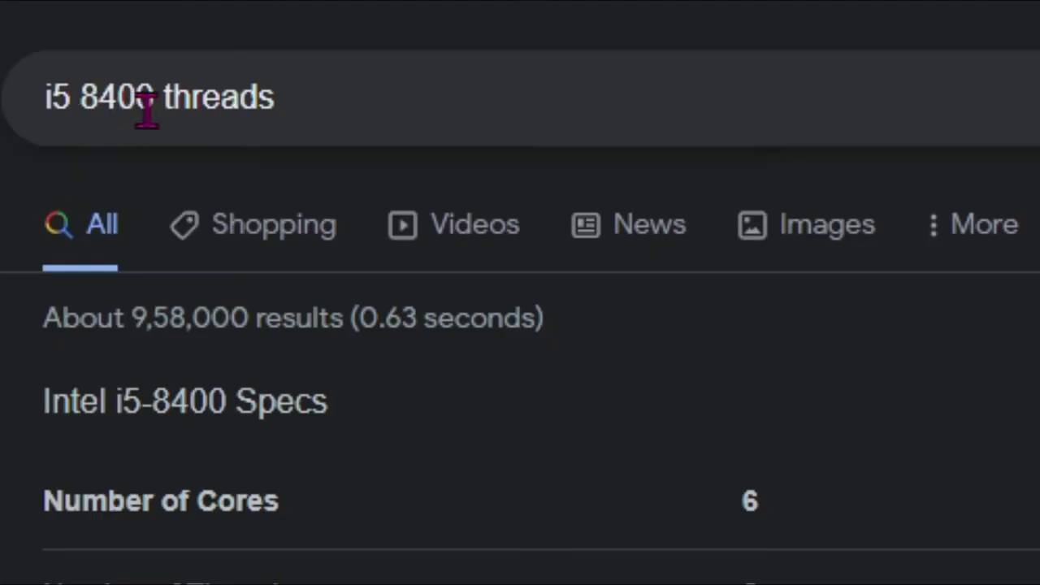
{"action": "left_click_drag", "start_coordinate": [144, 109], "coordinate": [33, 128]}
{"action": "left_click_drag", "start_coordinate": [309, 97], "coordinate": [182, 106]}
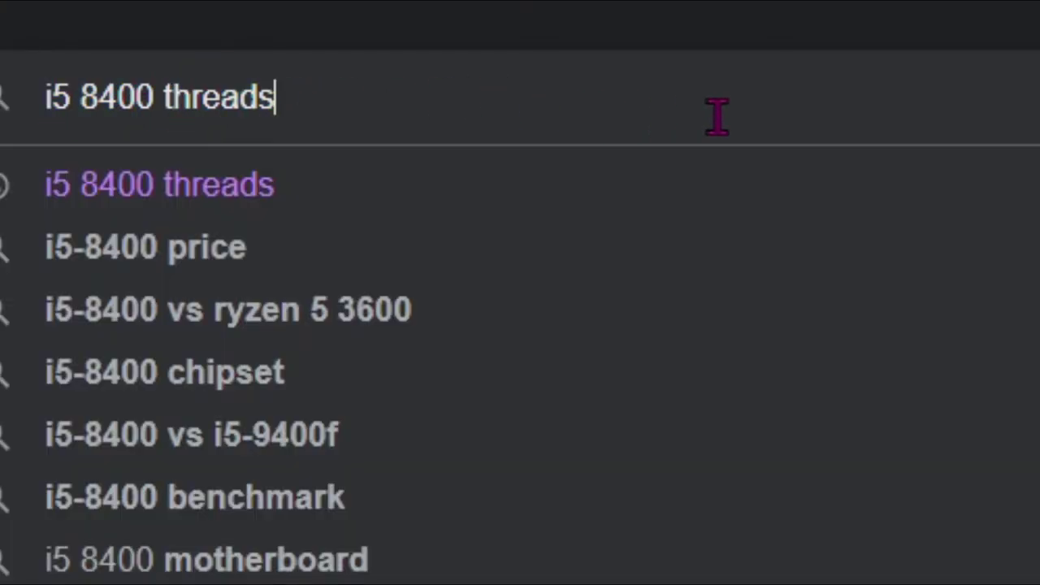
{"action": "left_click", "coordinate": [494, 96]}
{"action": "scroll", "coordinate": [739, 116], "scroll_direction": "down", "scroll_amount": 5}
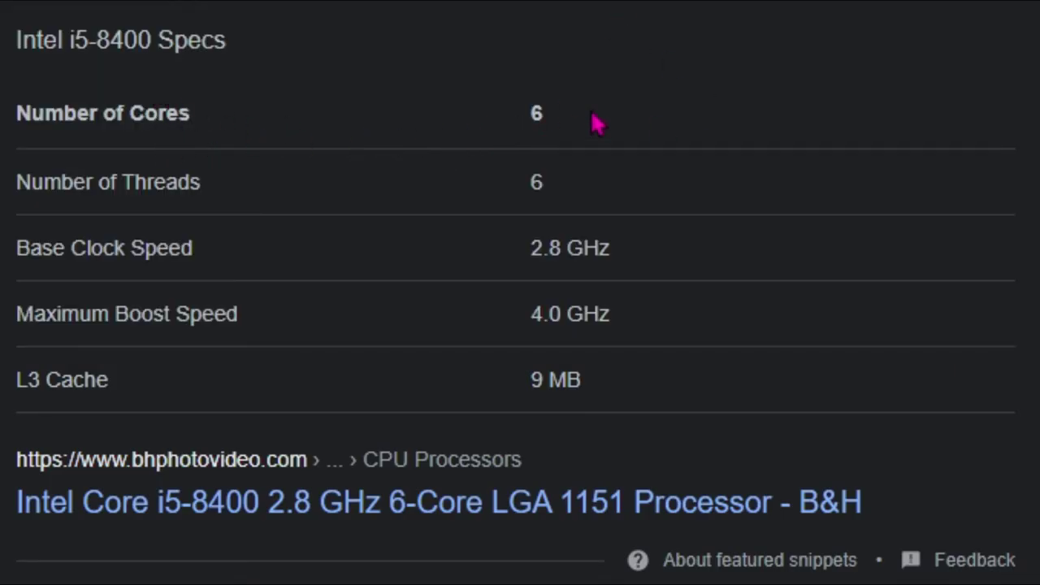
Highlight the cores and 6-thread count in the result, then return to oCam's Options
{"action": "left_click_drag", "start_coordinate": [594, 121], "coordinate": [520, 122]}
{"action": "left_click_drag", "start_coordinate": [626, 178], "coordinate": [511, 190]}
{"action": "key", "text": "alt+Tab"}
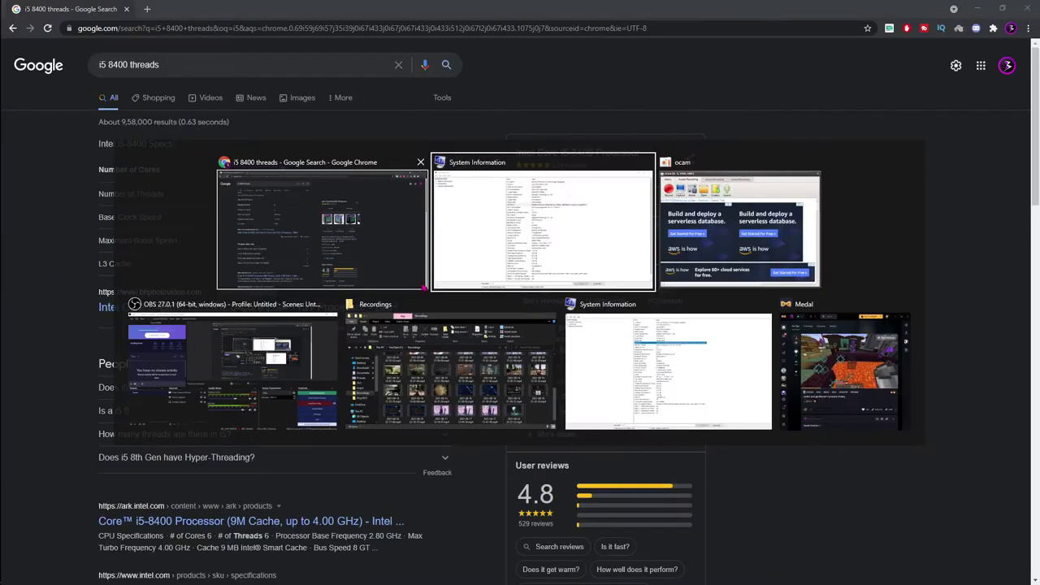
{"action": "key", "text": "alt+Tab"}
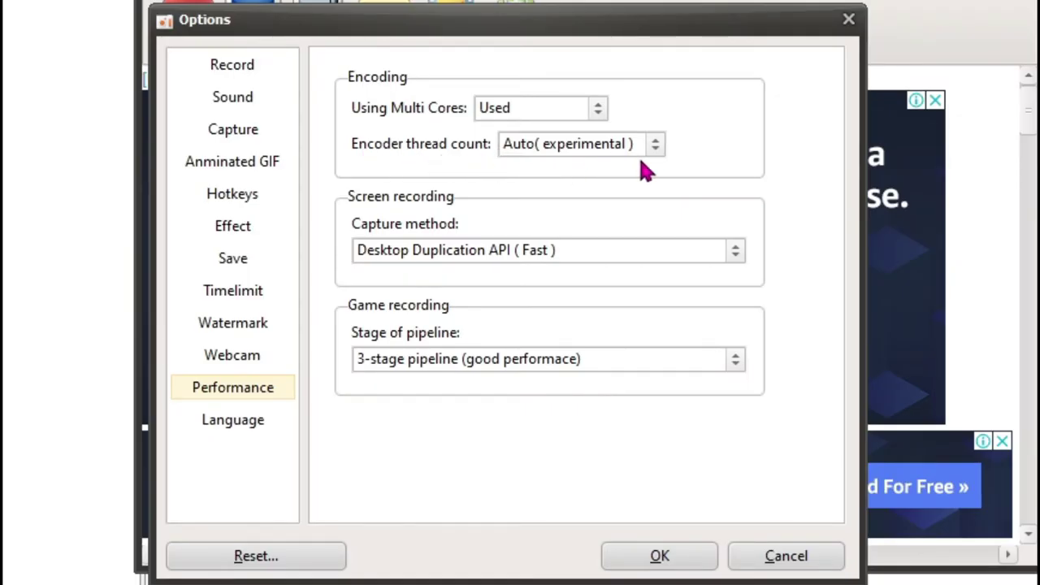
Set oCam's encoder thread count to 6 and save the options with OK
{"action": "left_click", "coordinate": [654, 144]}
{"action": "left_click", "coordinate": [510, 276]}
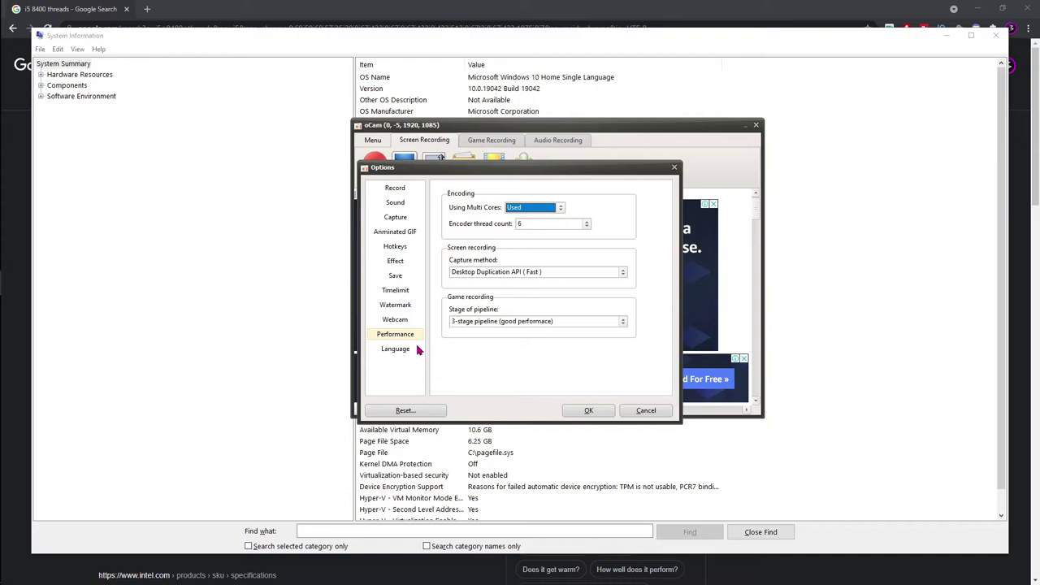
{"action": "left_click", "coordinate": [232, 419]}
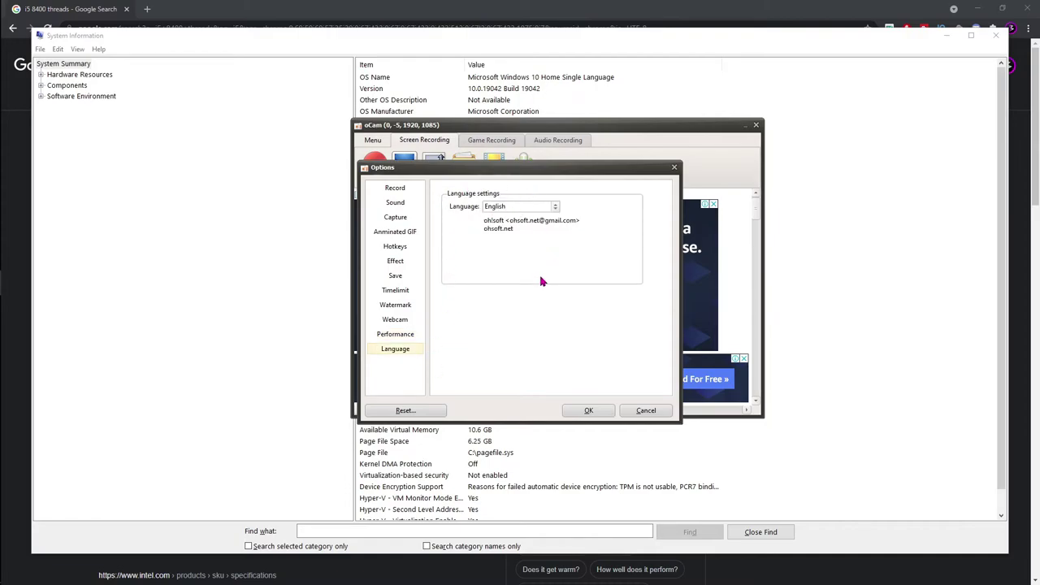
{"action": "left_click", "coordinate": [587, 411]}
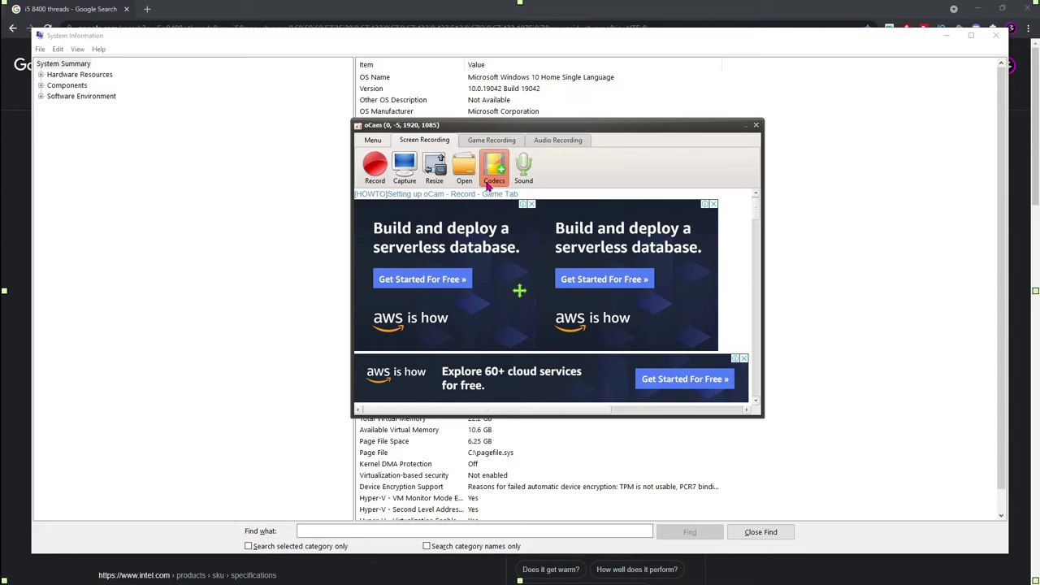
Close the System Information window and minimize the browser to reveal the desktop
{"action": "left_click", "coordinate": [945, 36]}
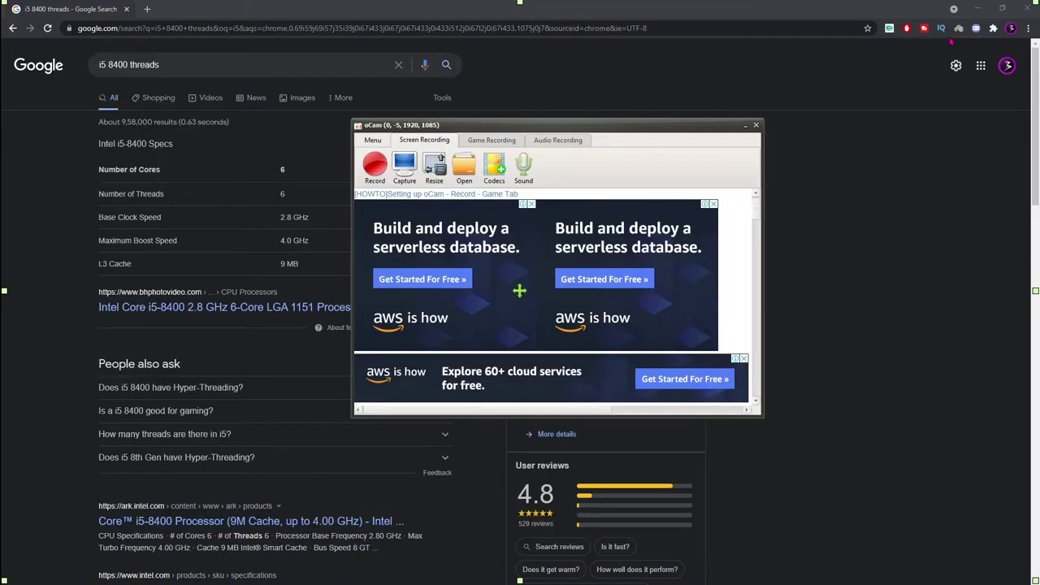
{"action": "left_click", "coordinate": [977, 9]}
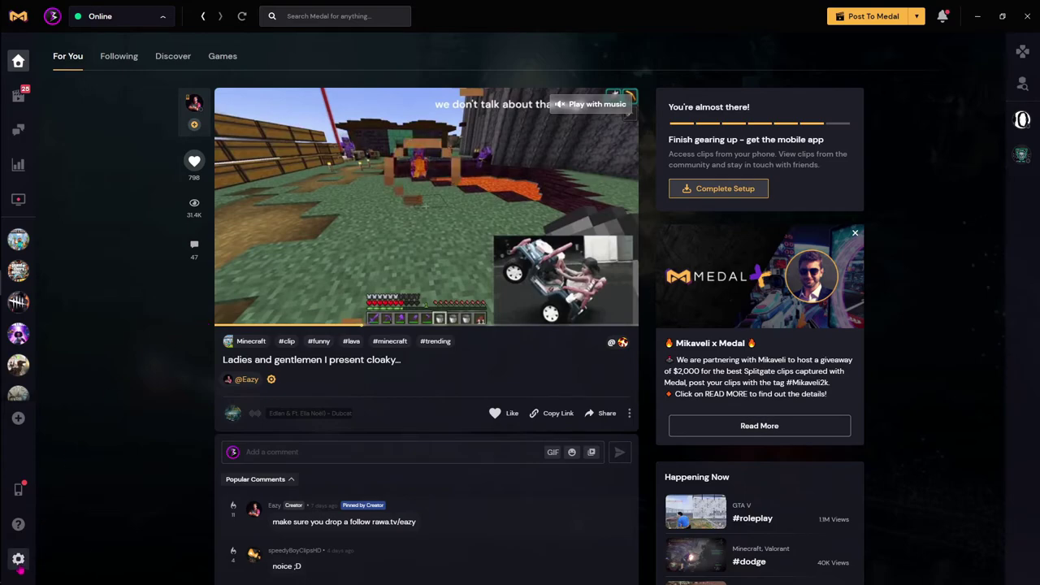
Open Medal's Recorder settings and confirm Full HD 1080p resolution and 60 FPS
{"action": "left_click", "coordinate": [18, 559]}
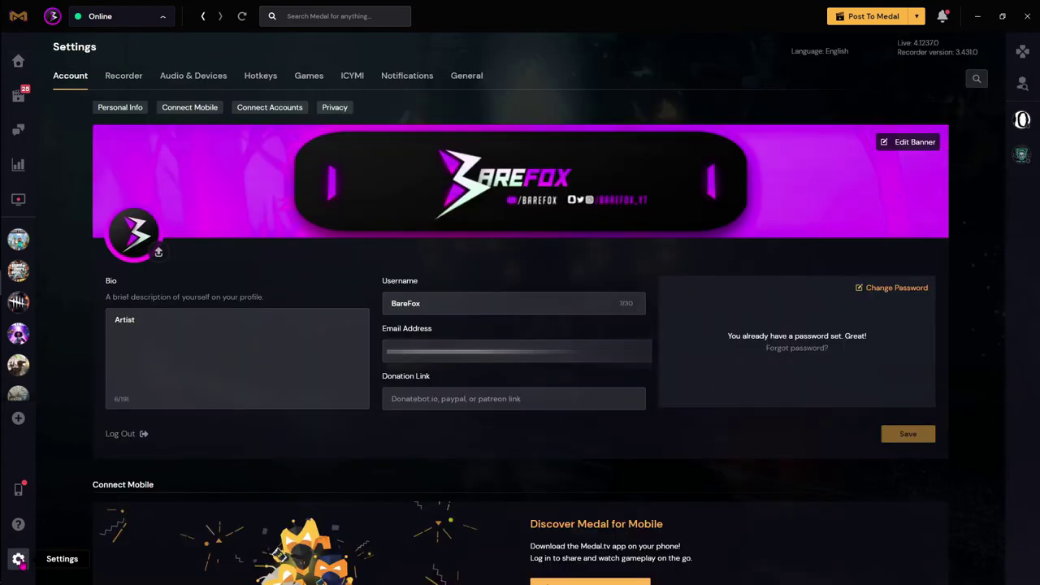
{"action": "left_click", "coordinate": [123, 75]}
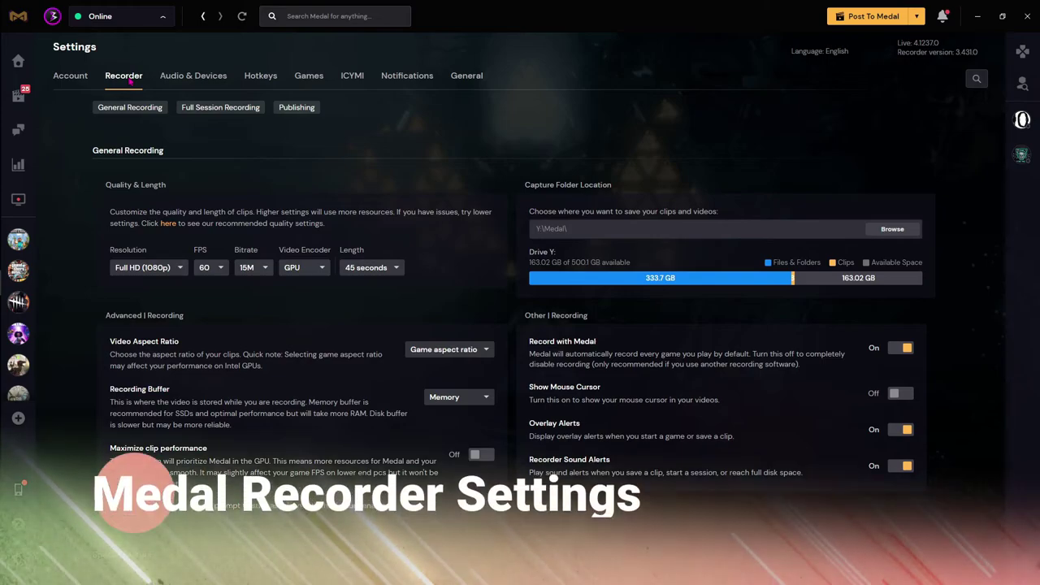
{"action": "left_click", "coordinate": [143, 267]}
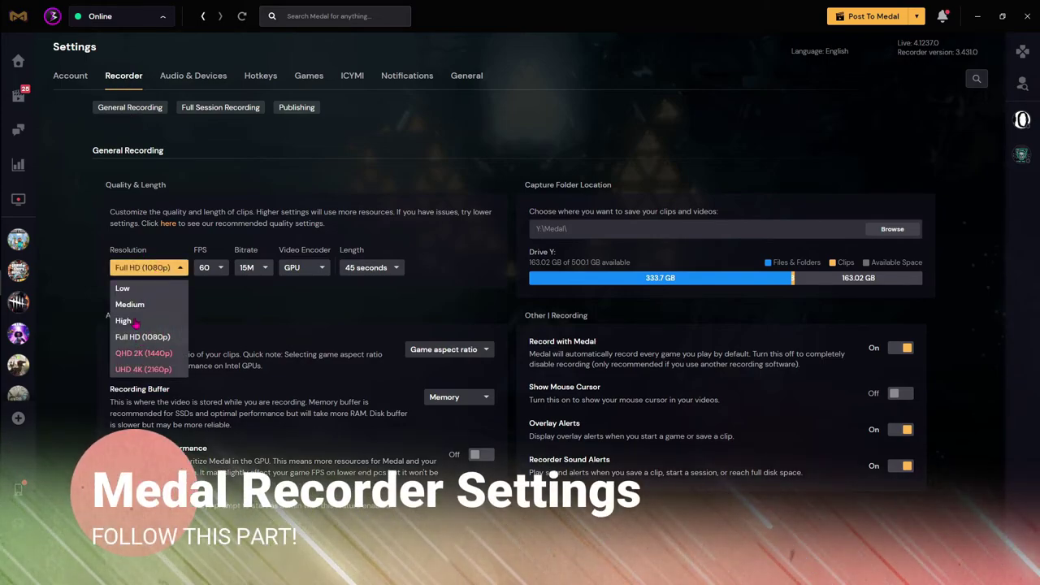
{"action": "left_click", "coordinate": [207, 268]}
{"action": "left_click", "coordinate": [207, 268]}
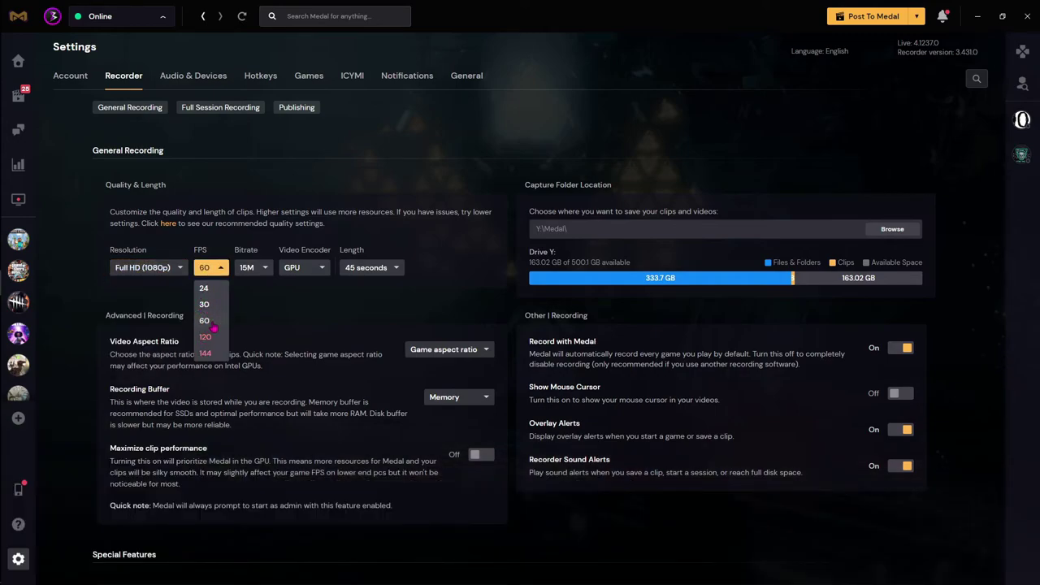
{"action": "left_click", "coordinate": [270, 309]}
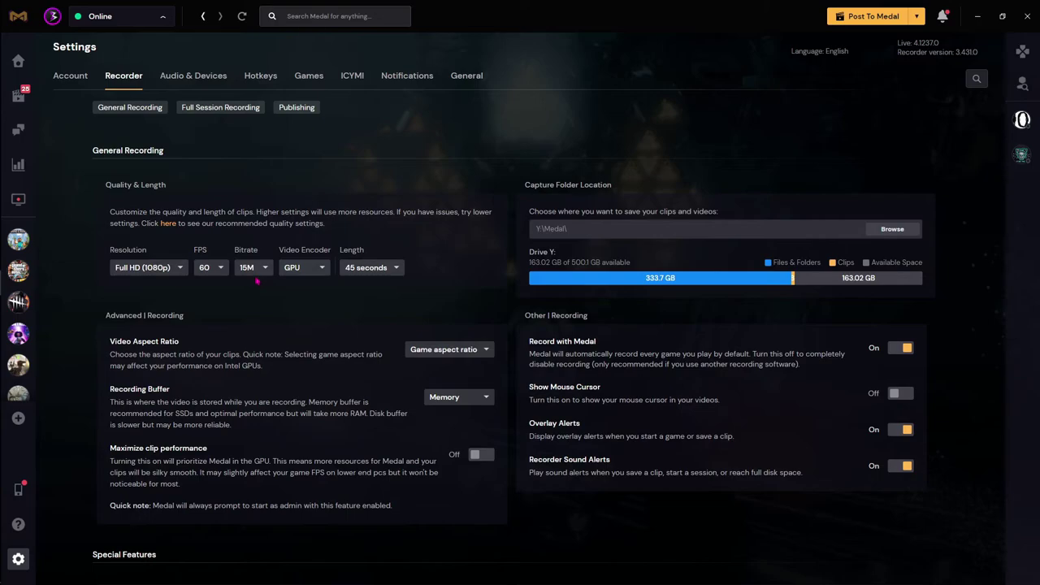
Confirm 15M bitrate, GPU video encoder and 45-second clip length, leaving them unchanged
{"action": "left_click", "coordinate": [254, 270]}
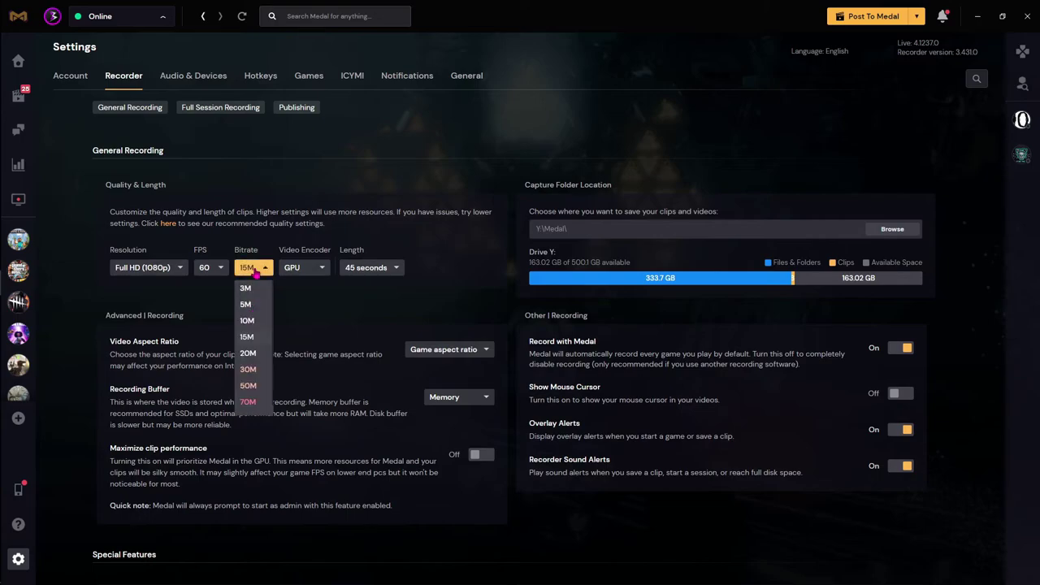
{"action": "left_click", "coordinate": [248, 347]}
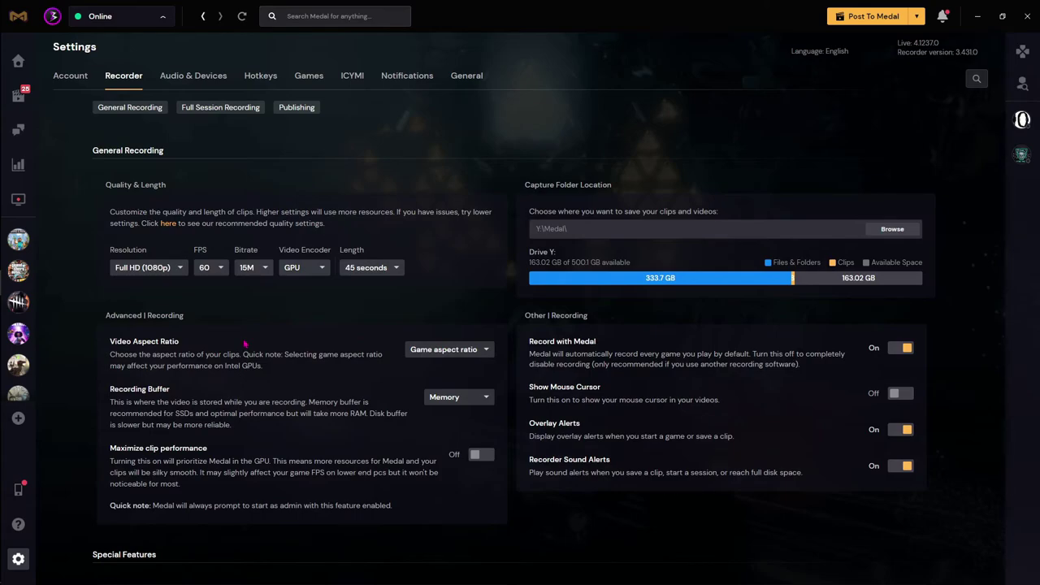
{"action": "left_click", "coordinate": [304, 268]}
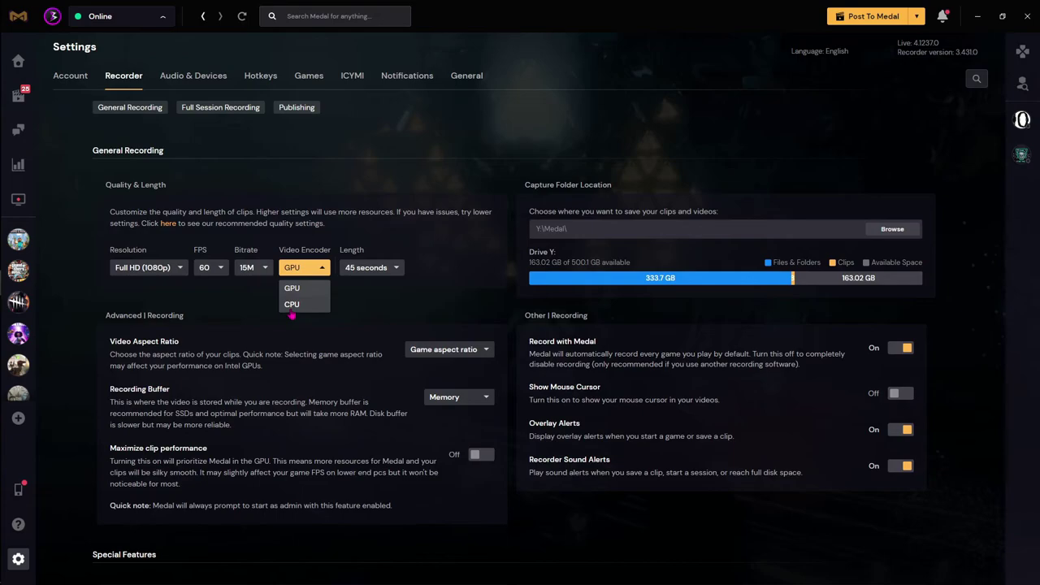
{"action": "left_click", "coordinate": [371, 294]}
{"action": "left_click", "coordinate": [370, 270]}
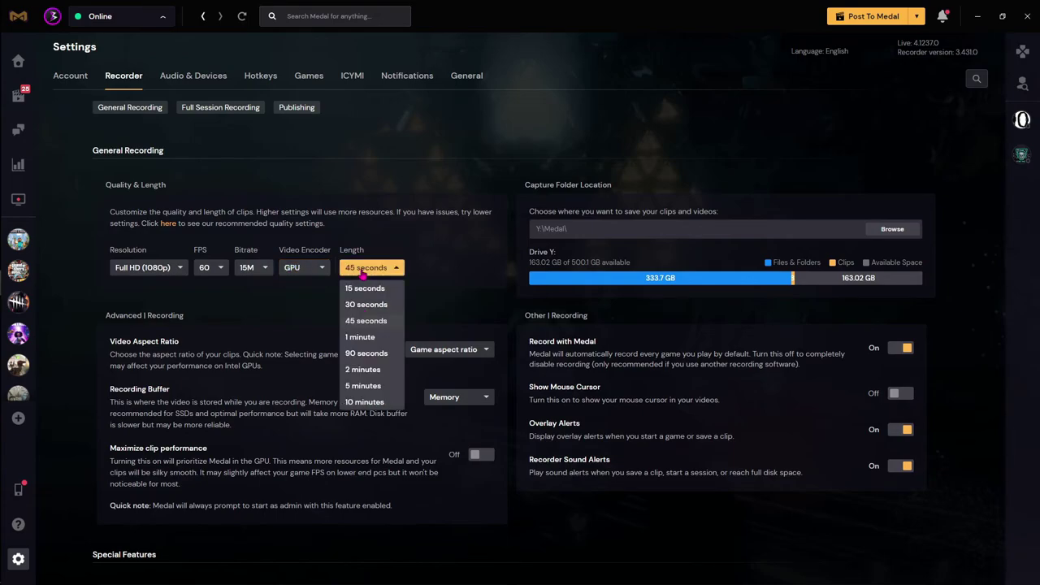
{"action": "left_click", "coordinate": [360, 321]}
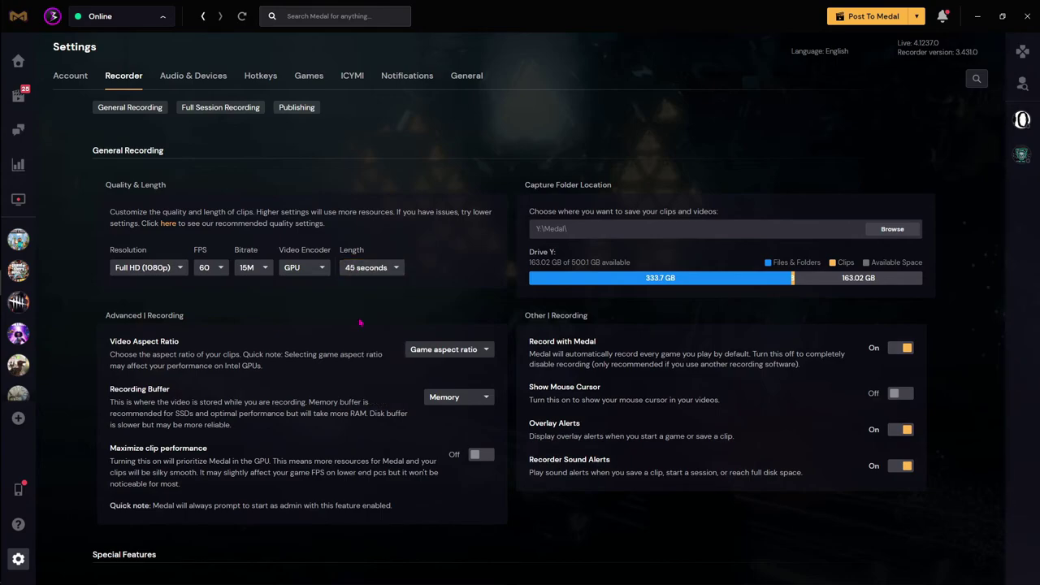
{"action": "left_click", "coordinate": [372, 268]}
{"action": "scroll", "coordinate": [370, 382], "scroll_direction": "down", "scroll_amount": 3}
{"action": "scroll", "coordinate": [376, 350], "scroll_direction": "up", "scroll_amount": 2}
{"action": "scroll", "coordinate": [376, 351], "scroll_direction": "up", "scroll_amount": 1}
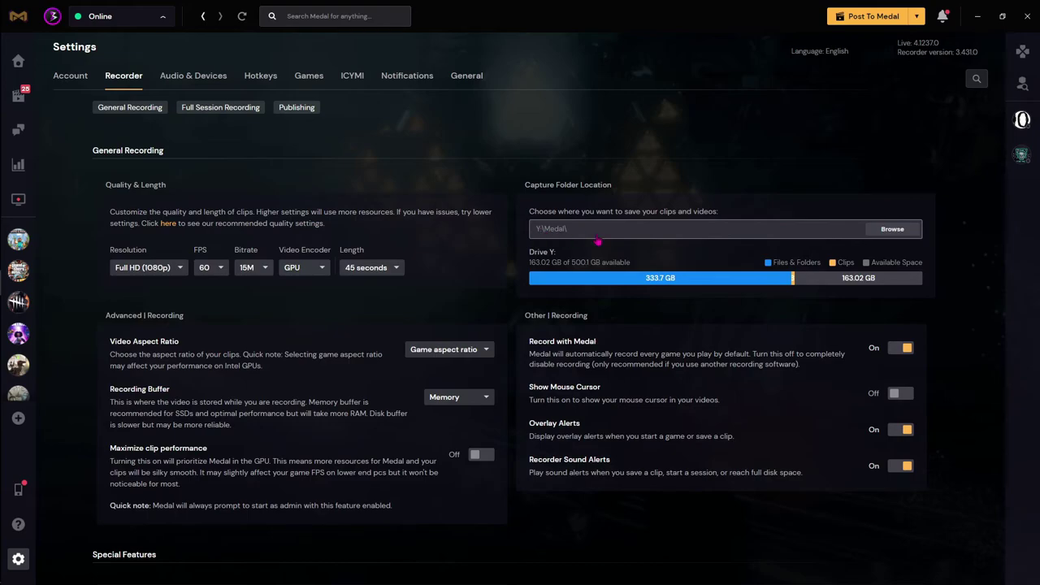
{"action": "scroll", "coordinate": [342, 309], "scroll_direction": "down", "scroll_amount": 3}
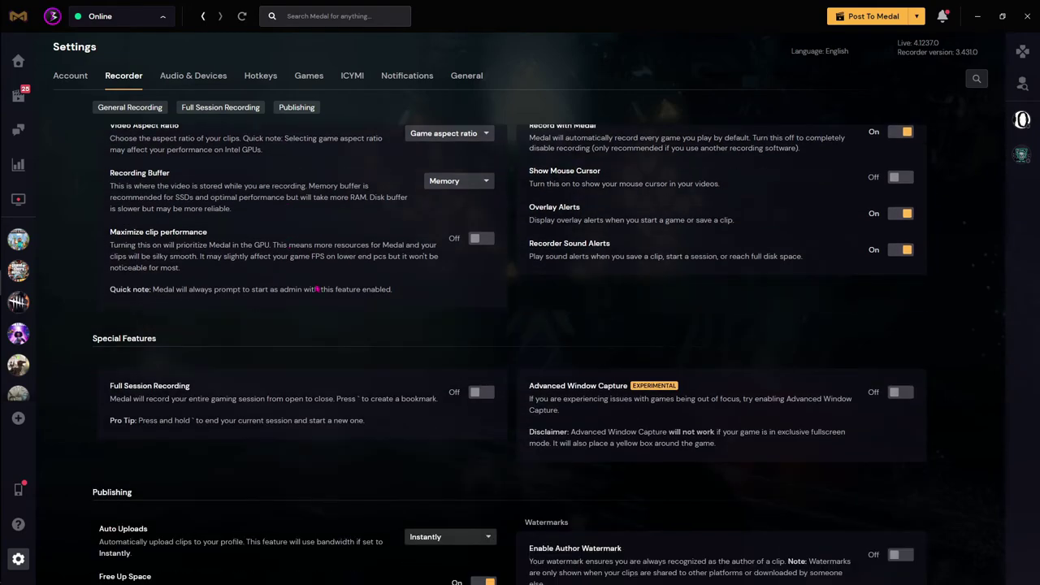
{"action": "scroll", "coordinate": [235, 324], "scroll_direction": "down", "scroll_amount": 3}
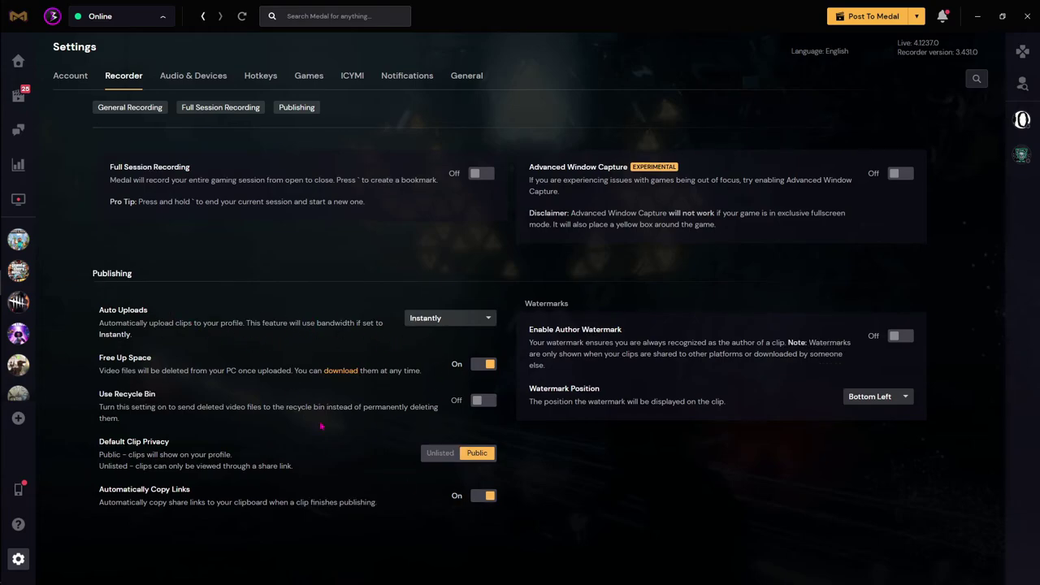
{"action": "scroll", "coordinate": [446, 248], "scroll_direction": "up", "scroll_amount": 5}
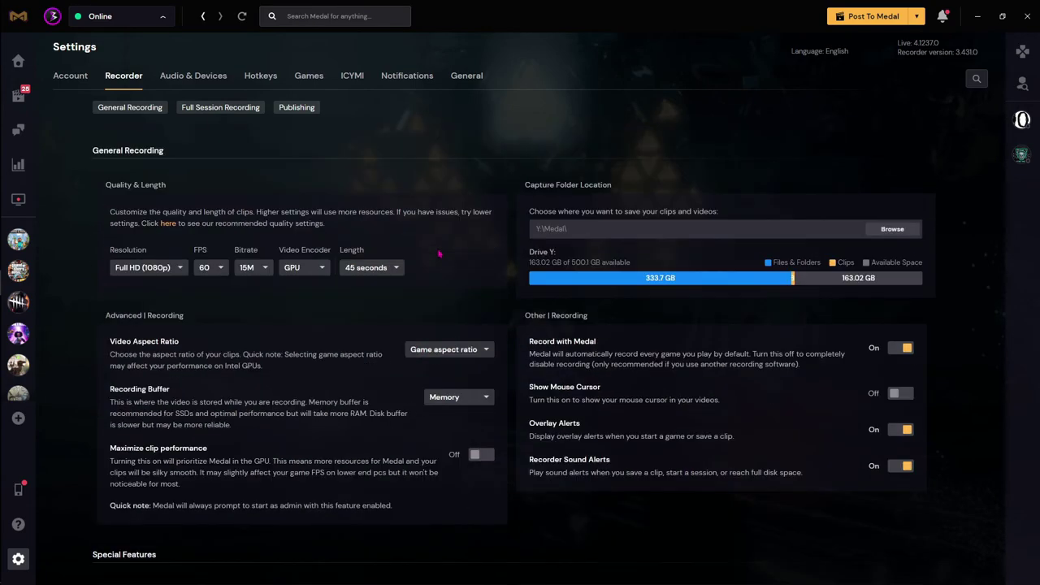
In Audio & Devices, keep HyperX Quadcast as the microphone and look over the page
{"action": "left_click", "coordinate": [195, 76]}
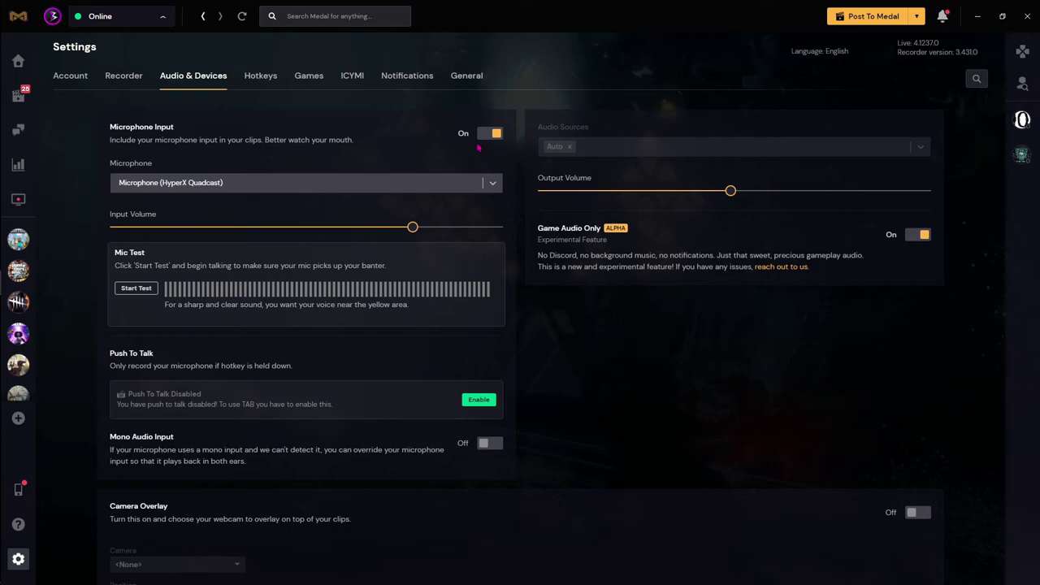
{"action": "left_click", "coordinate": [192, 186]}
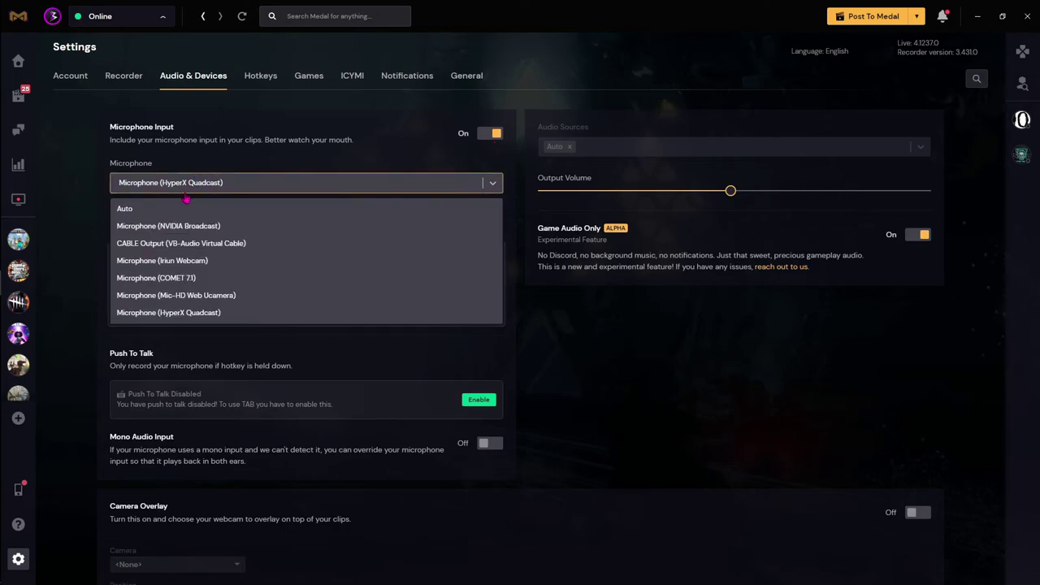
{"action": "left_click", "coordinate": [193, 310]}
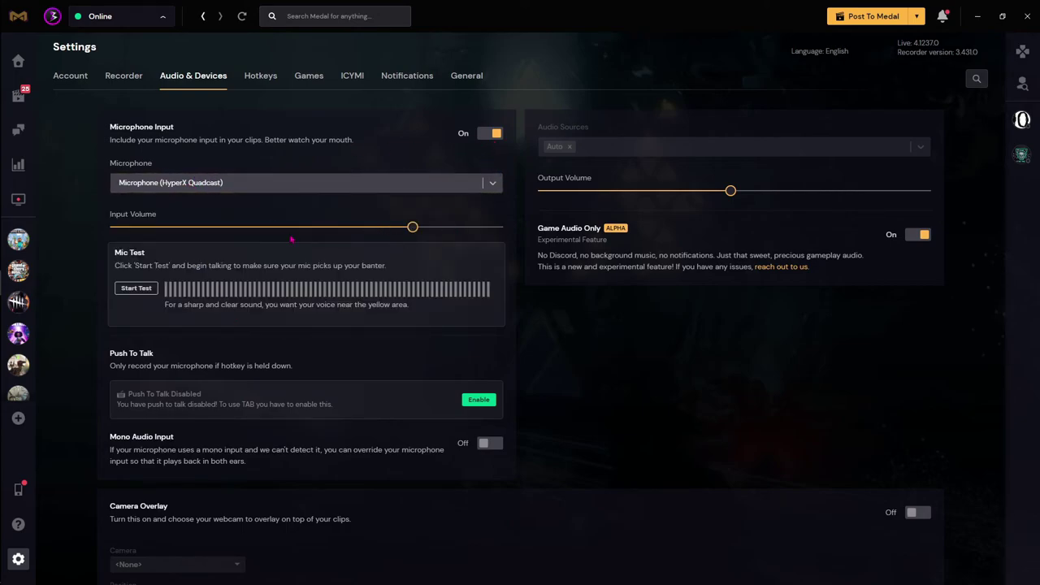
{"action": "scroll", "coordinate": [416, 236], "scroll_direction": "down", "scroll_amount": 2}
{"action": "scroll", "coordinate": [412, 238], "scroll_direction": "up", "scroll_amount": 2}
{"action": "scroll", "coordinate": [269, 327], "scroll_direction": "down", "scroll_amount": 3}
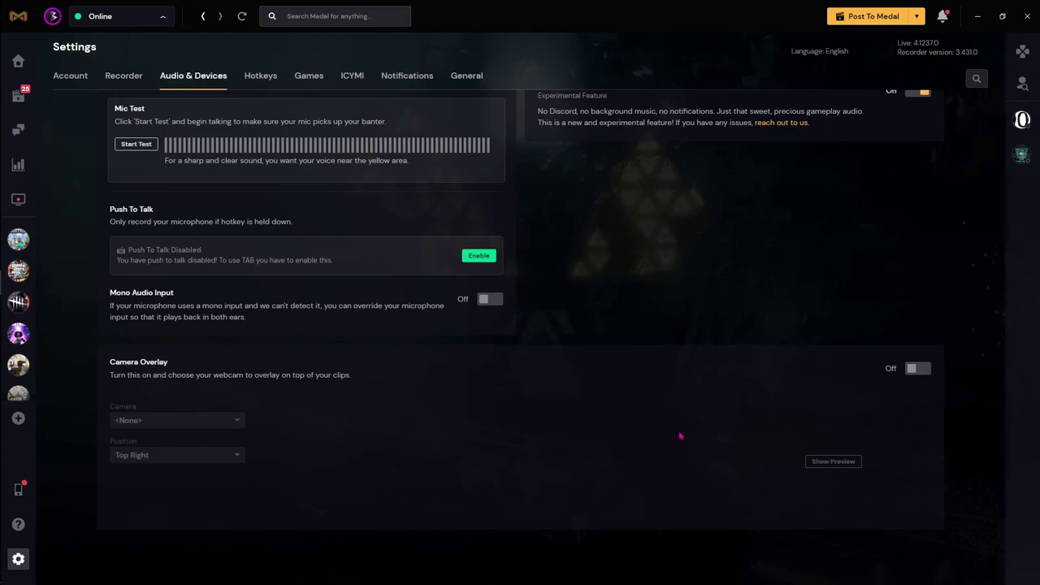
{"action": "scroll", "coordinate": [439, 341], "scroll_direction": "up", "scroll_amount": 3}
Review the keyboard and controller hotkeys, then move to the General settings page
{"action": "left_click", "coordinate": [247, 78]}
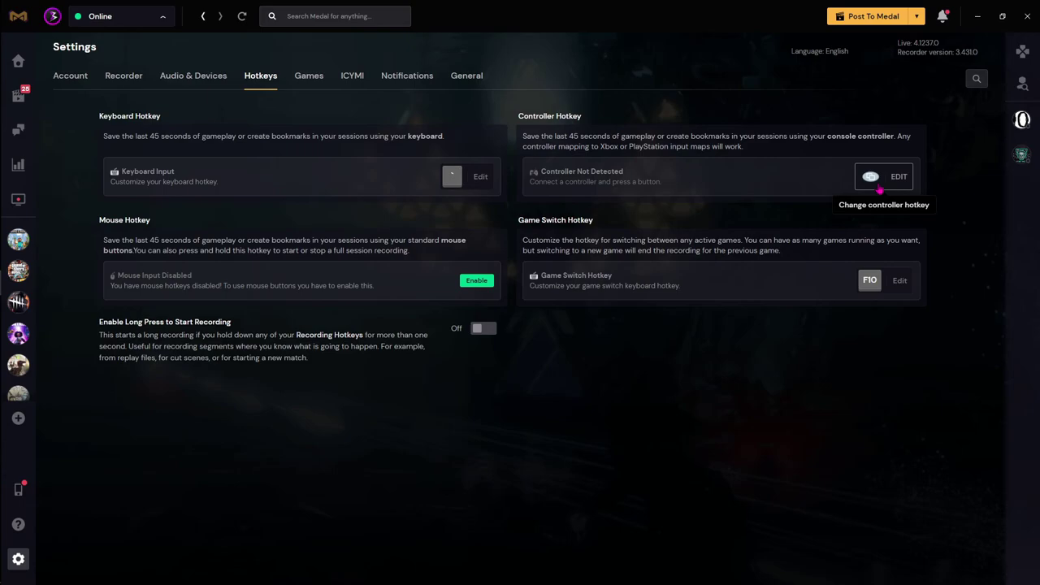
{"action": "left_click", "coordinate": [466, 76]}
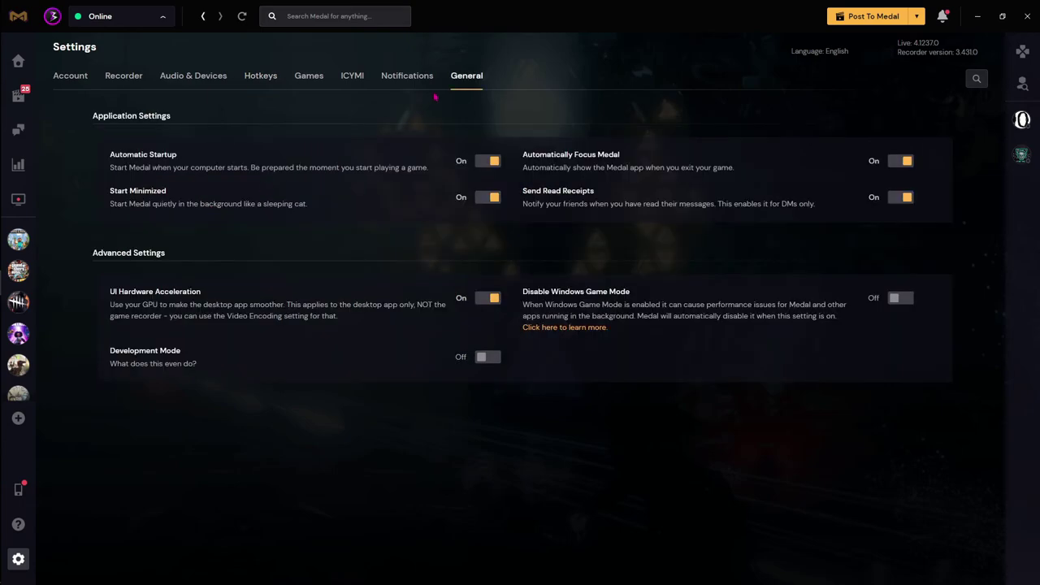
Switch off Start Minimized, Automatically Focus Medal and Send Read Receipts, leaving Automatic Startup on
{"action": "left_click", "coordinate": [494, 162]}
{"action": "left_click", "coordinate": [484, 166]}
{"action": "left_click", "coordinate": [490, 204]}
{"action": "left_click", "coordinate": [904, 163]}
{"action": "left_click", "coordinate": [897, 198]}
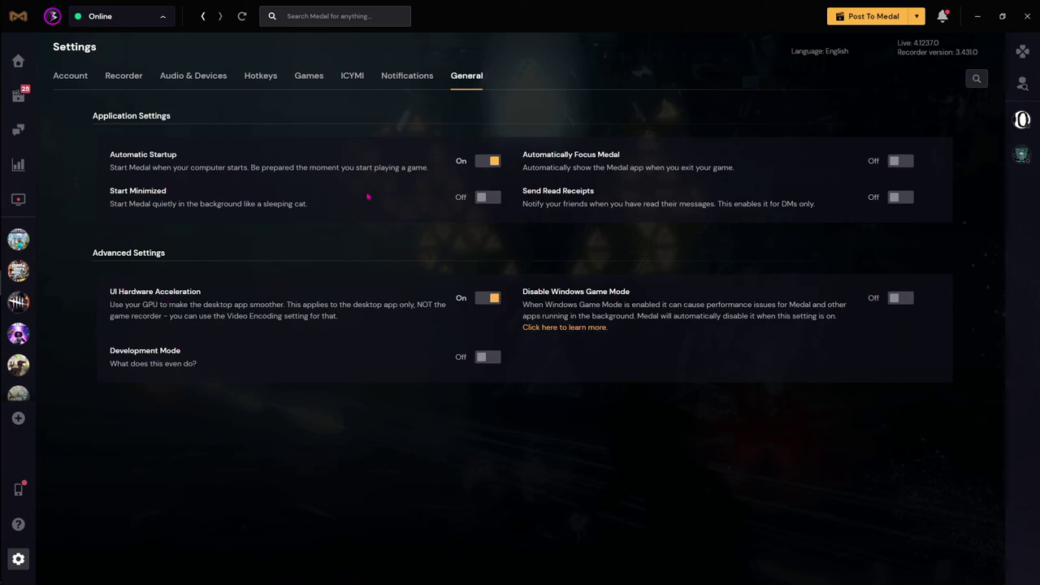
Return to Medal's For You home feed
{"action": "left_click", "coordinate": [18, 61]}
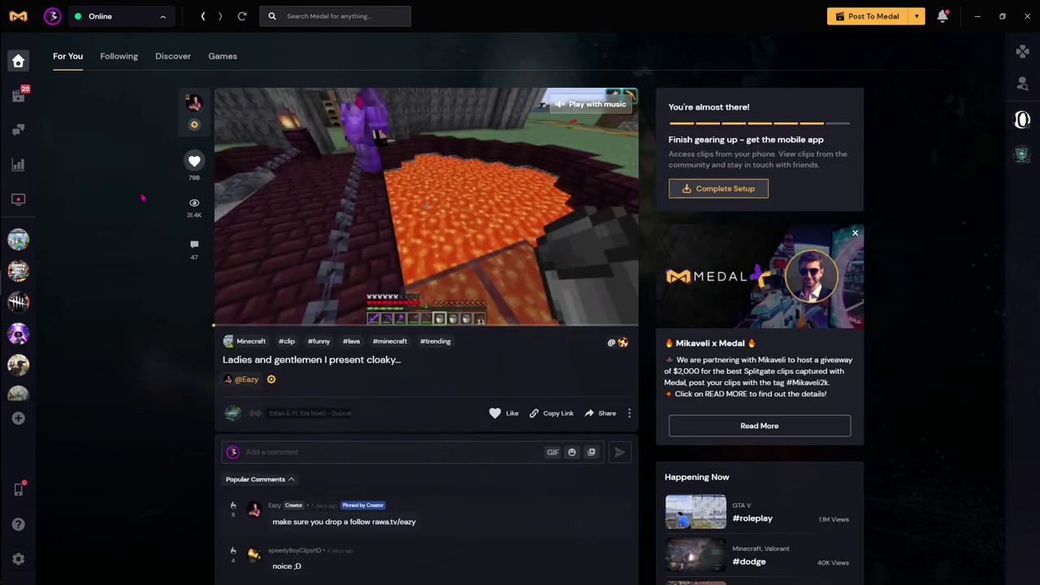